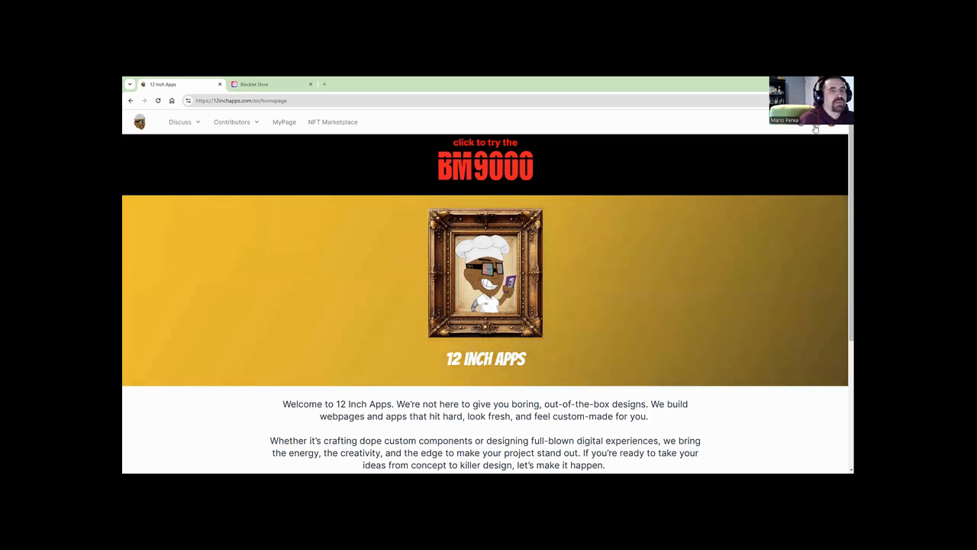
# Start adding a blocklet to the 12 inch Apps site and search the Official Store for "hero".
pyautogui.click(727, 187)
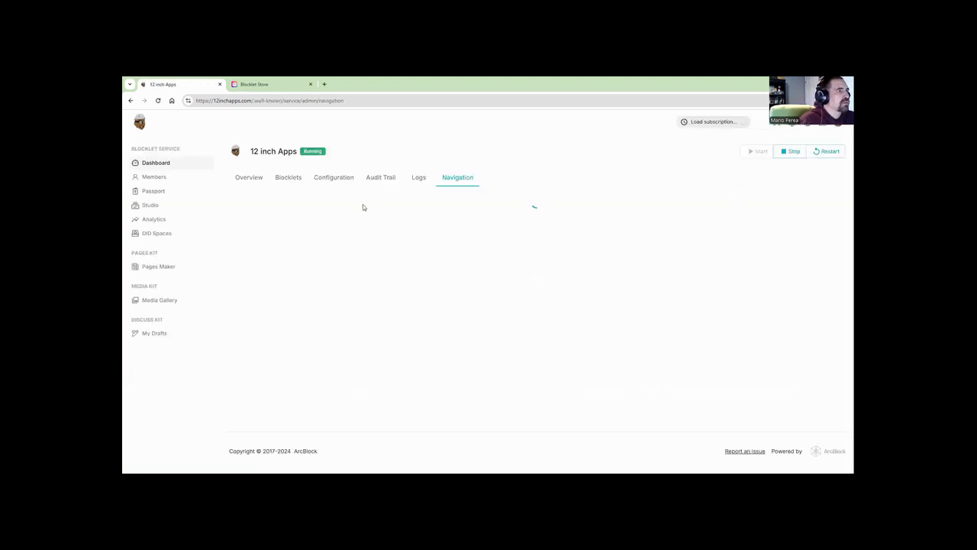
pyautogui.click(289, 179)
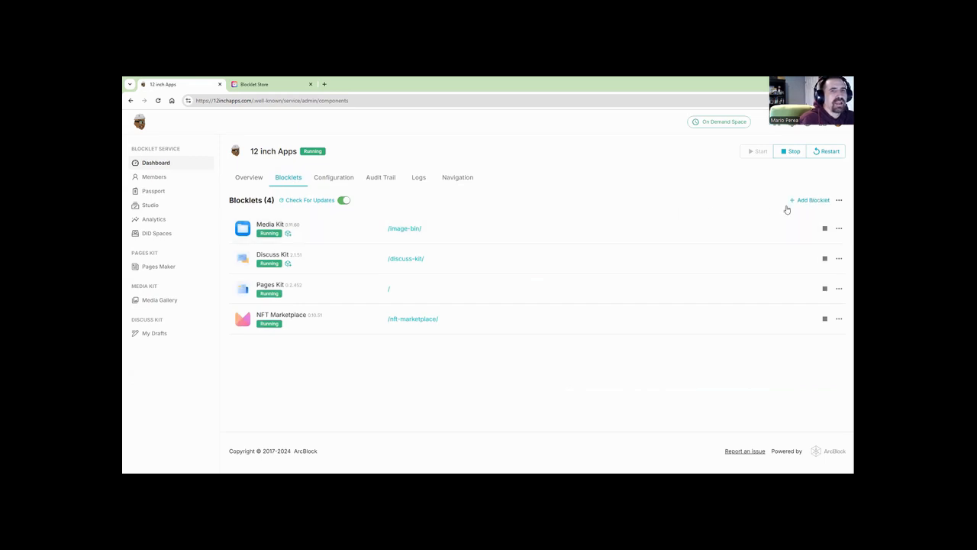
pyautogui.click(815, 201)
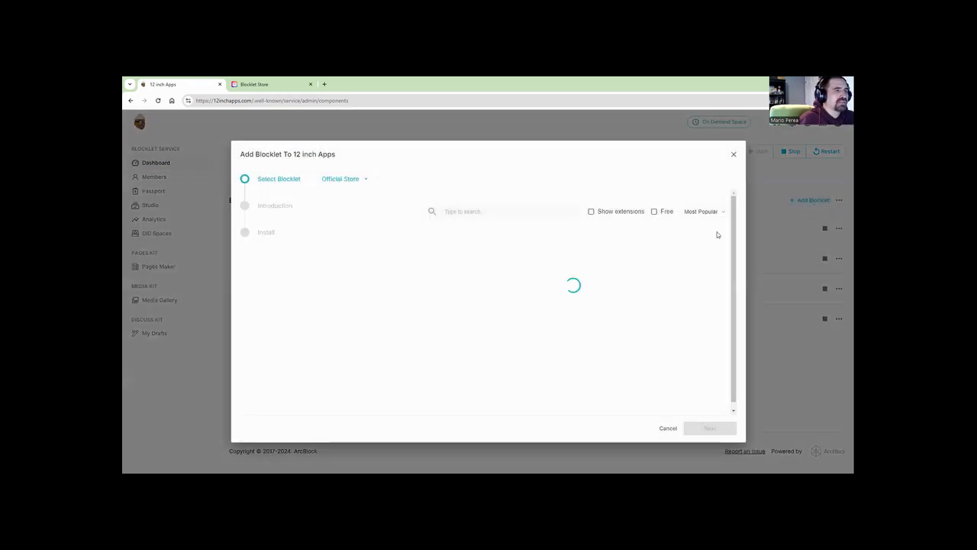
pyautogui.click(514, 208)
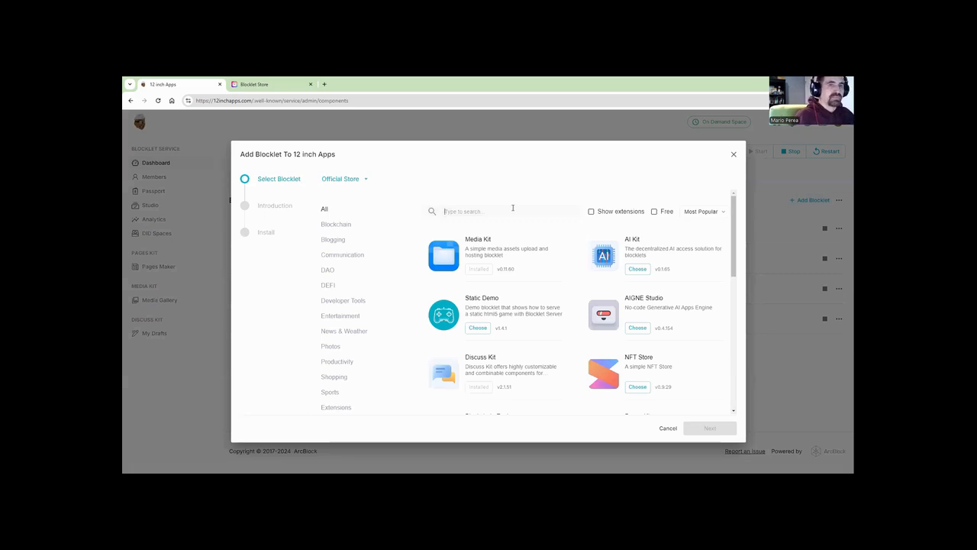
pyautogui.write('hero')
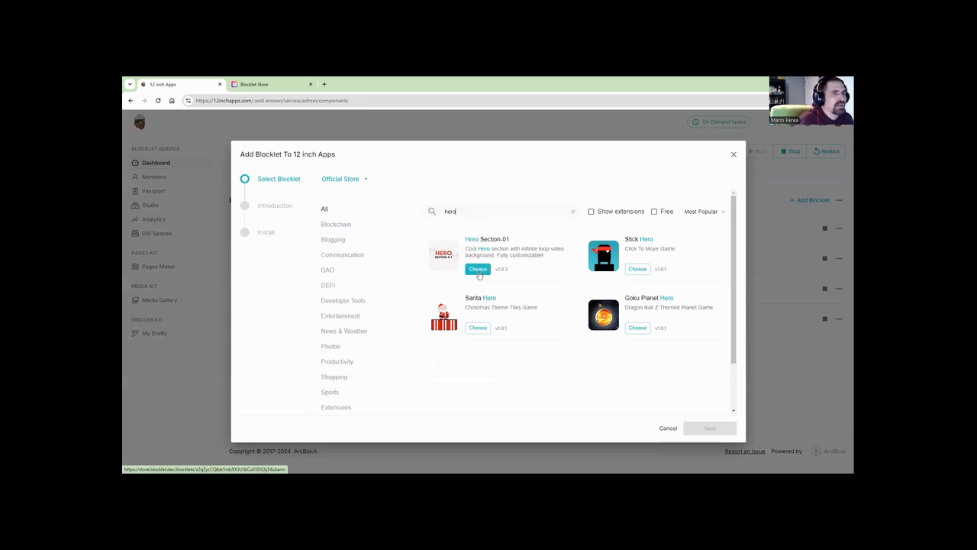
# Install the Hero Section-01 blocklet, agreeing to its EULA, and start it.
pyautogui.click(479, 271)
pyautogui.click(693, 432)
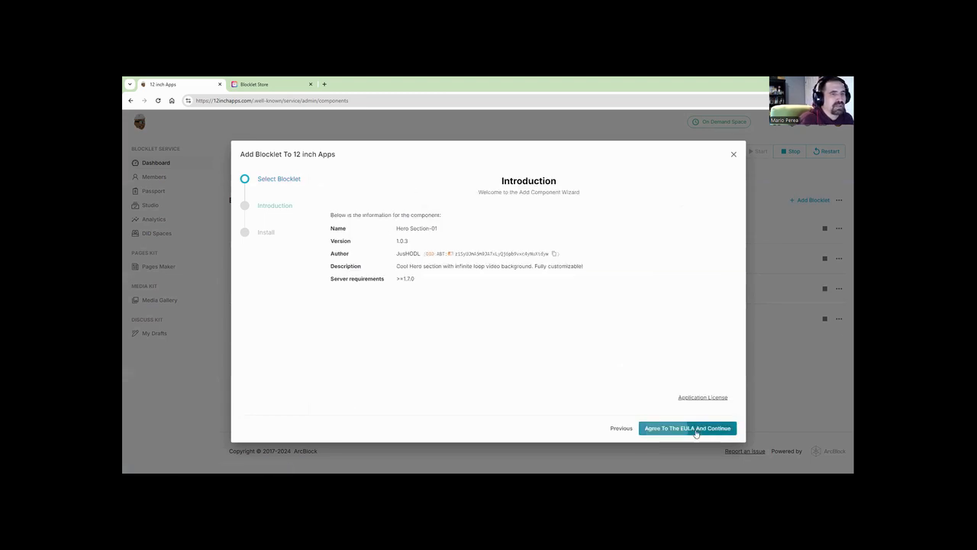
pyautogui.click(682, 428)
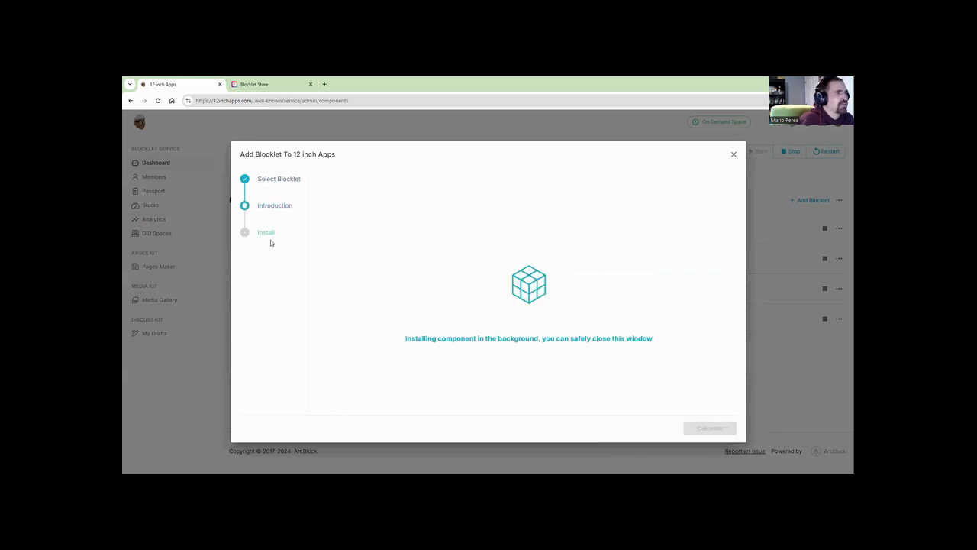
pyautogui.click(720, 430)
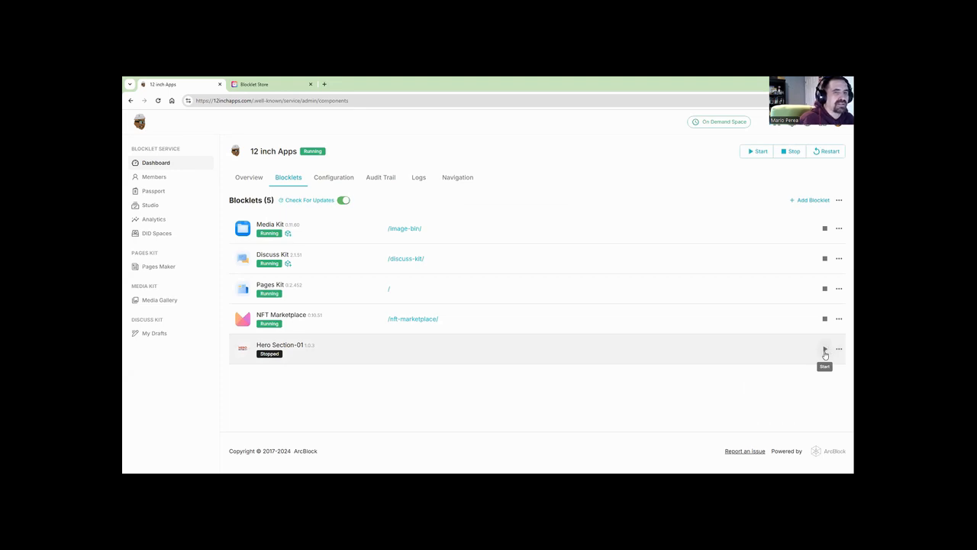
pyautogui.click(825, 351)
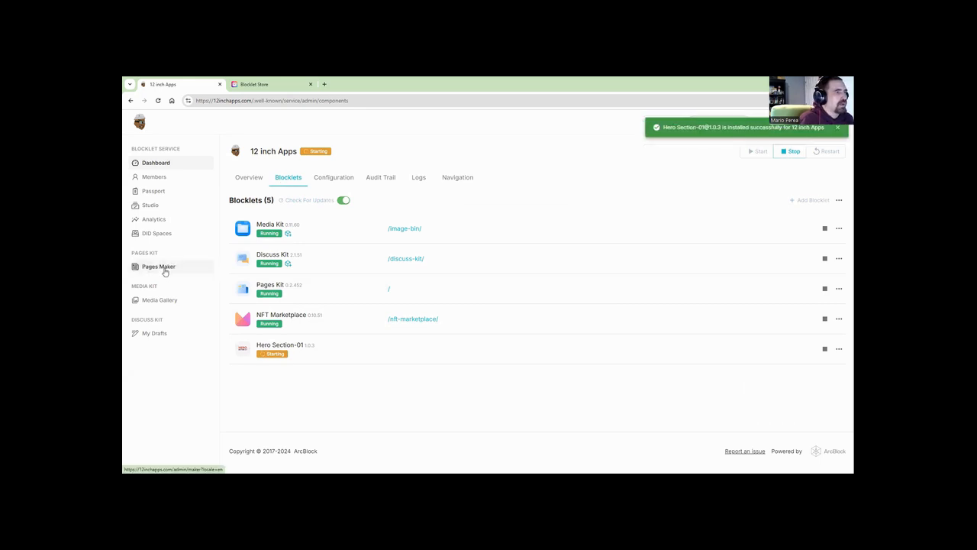
# Open the /test page for editing in Pages Maker.
pyautogui.click(164, 267)
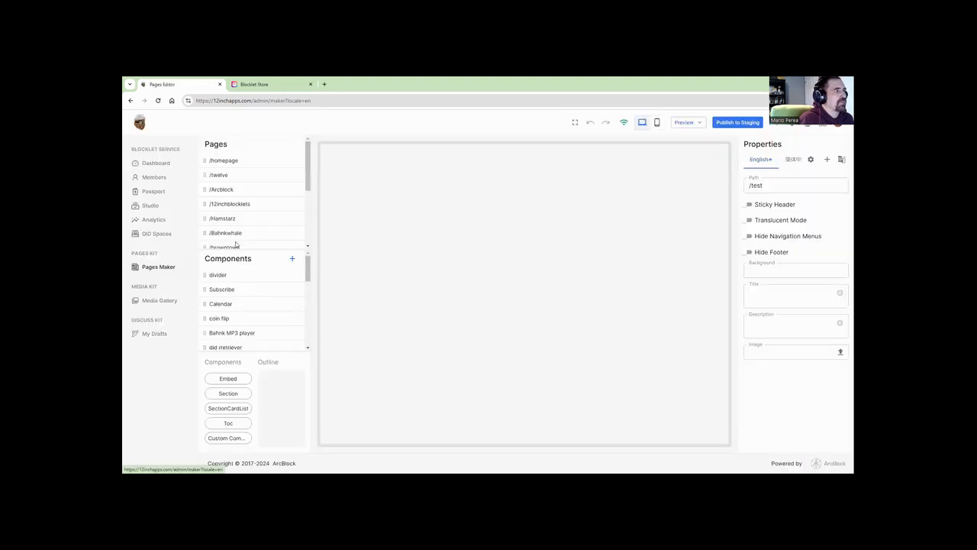
pyautogui.click(223, 161)
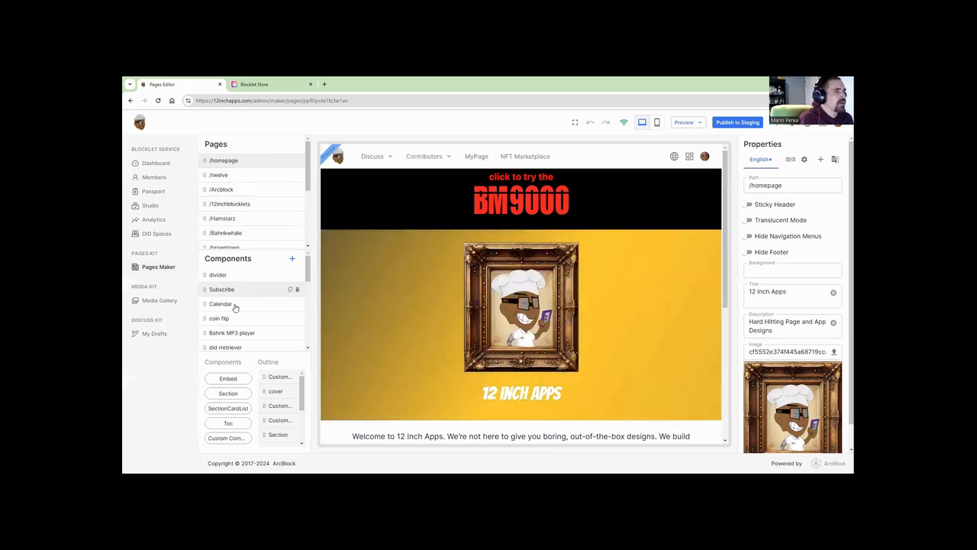
pyautogui.scroll(-5, 243, 180)
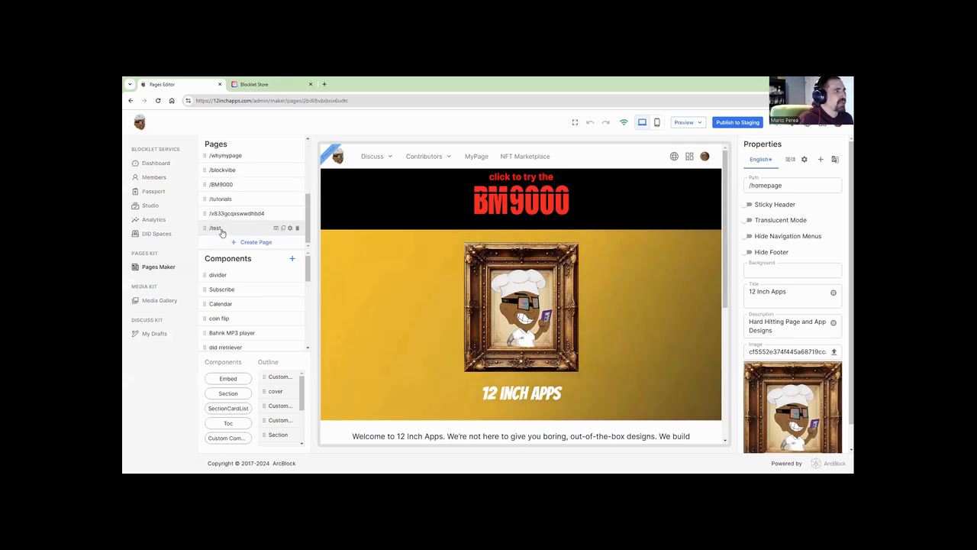
pyautogui.click(216, 229)
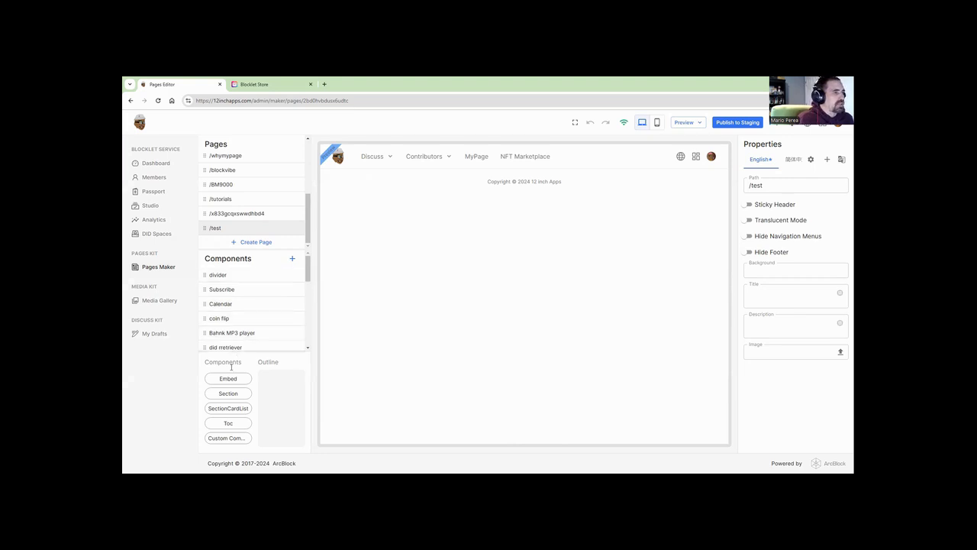
# Add a custom component to the /test page and choose Hero section as the component to render.
pyautogui.moveTo(203, 366); pyautogui.dragTo(248, 365)
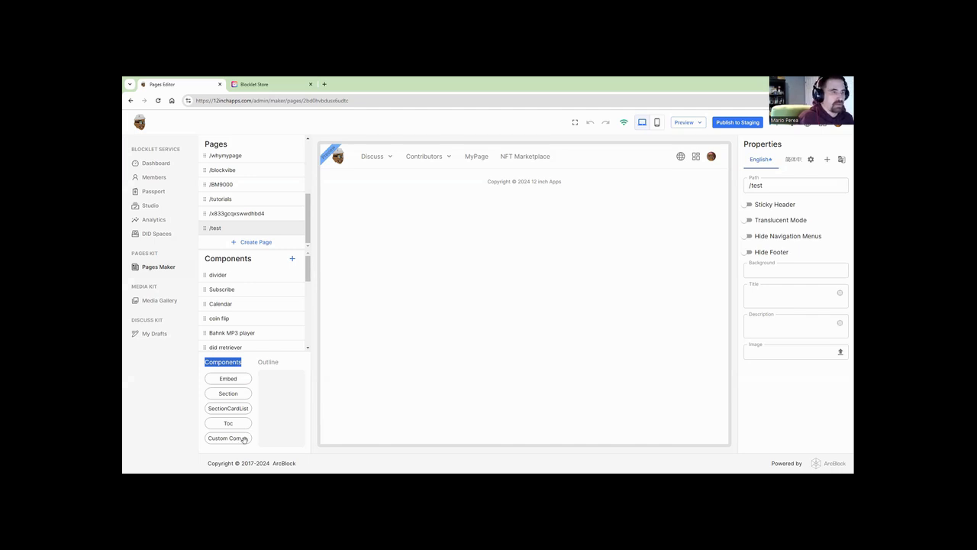
pyautogui.click(244, 439)
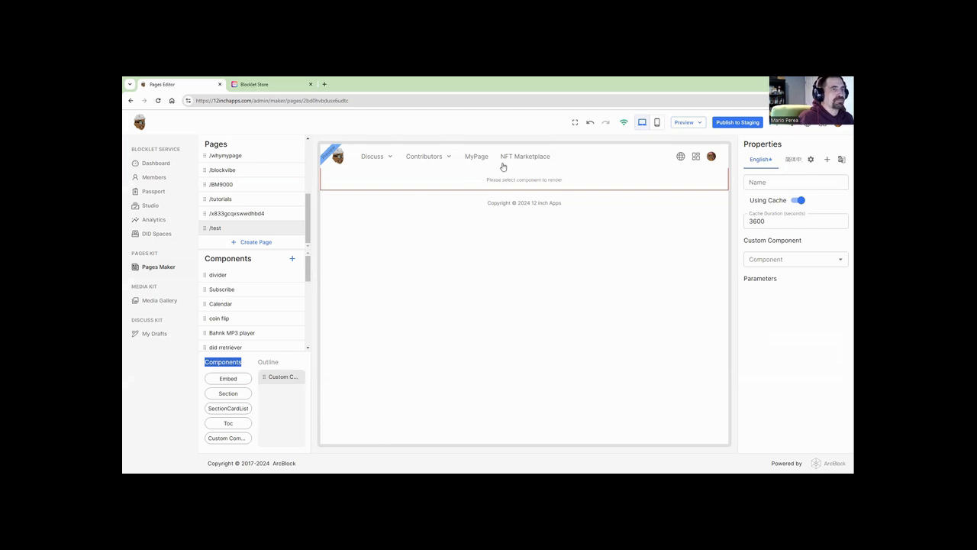
pyautogui.moveTo(488, 179); pyautogui.dragTo(569, 184)
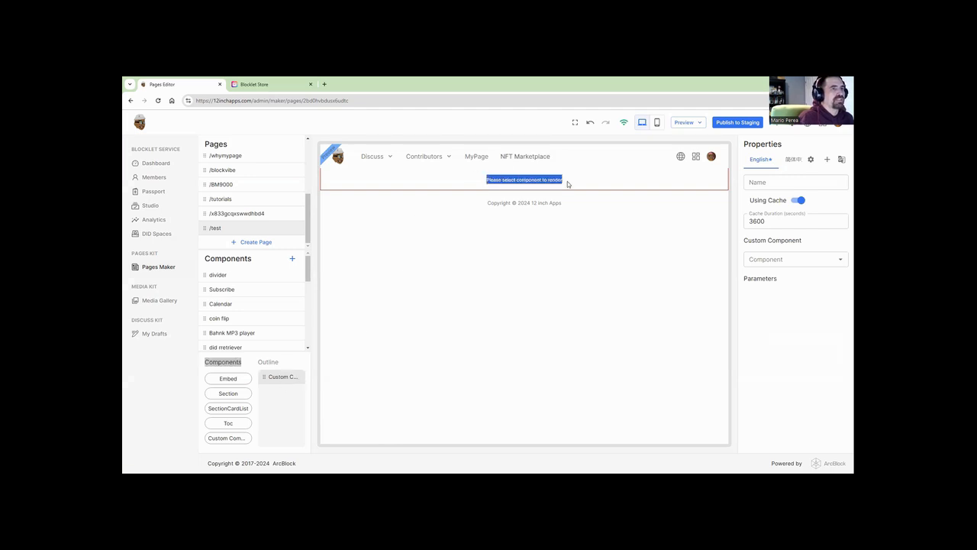
pyautogui.click(840, 261)
pyautogui.scroll(-2, 820, 287)
pyautogui.scroll(-3, 819, 287)
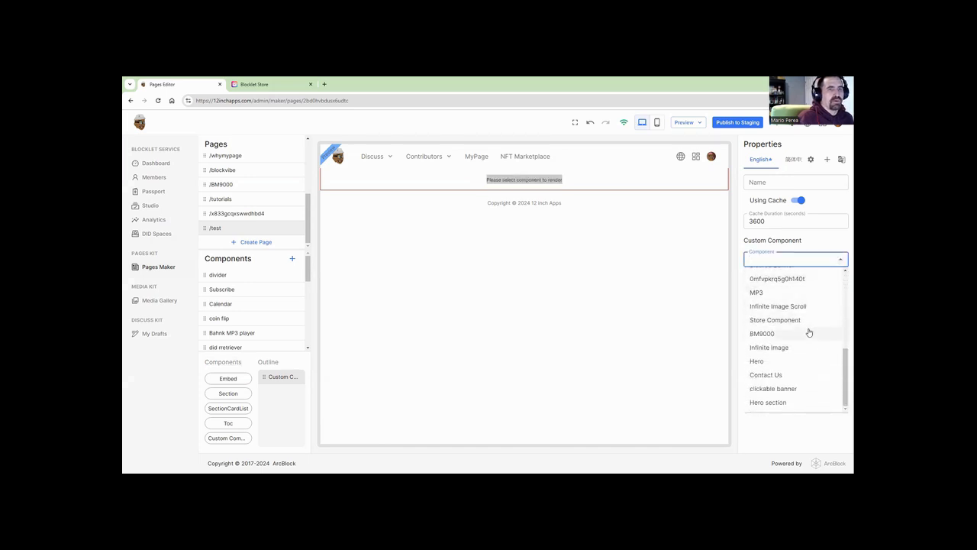
pyautogui.click(767, 402)
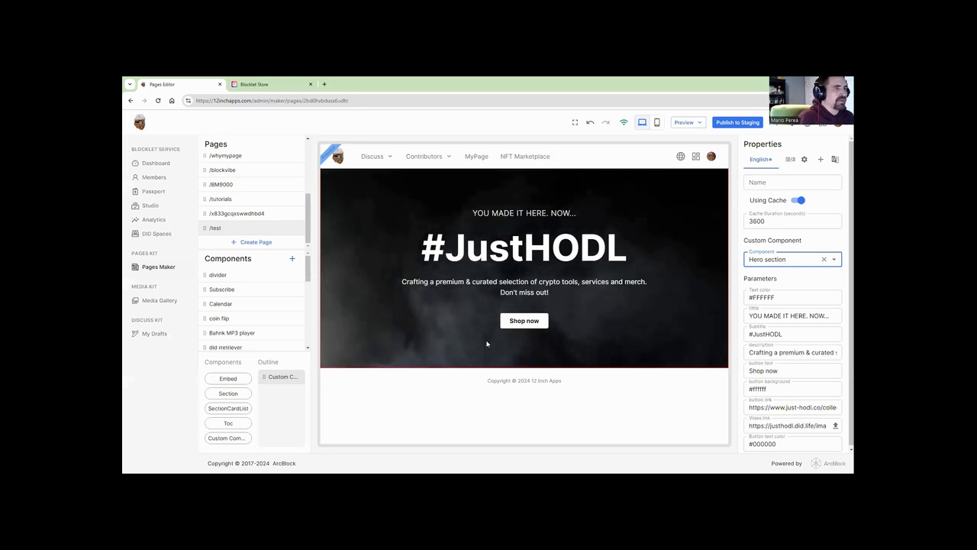
# Switch to the Blocklet Store, search for "hero" and review the detail page of Hero Section-01.
pyautogui.click(268, 82)
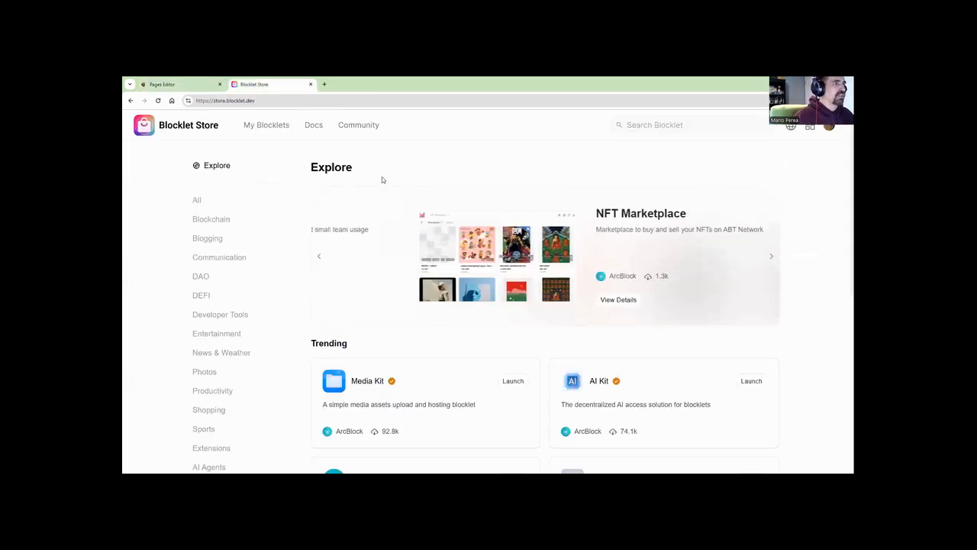
pyautogui.click(675, 125)
pyautogui.write('hero')
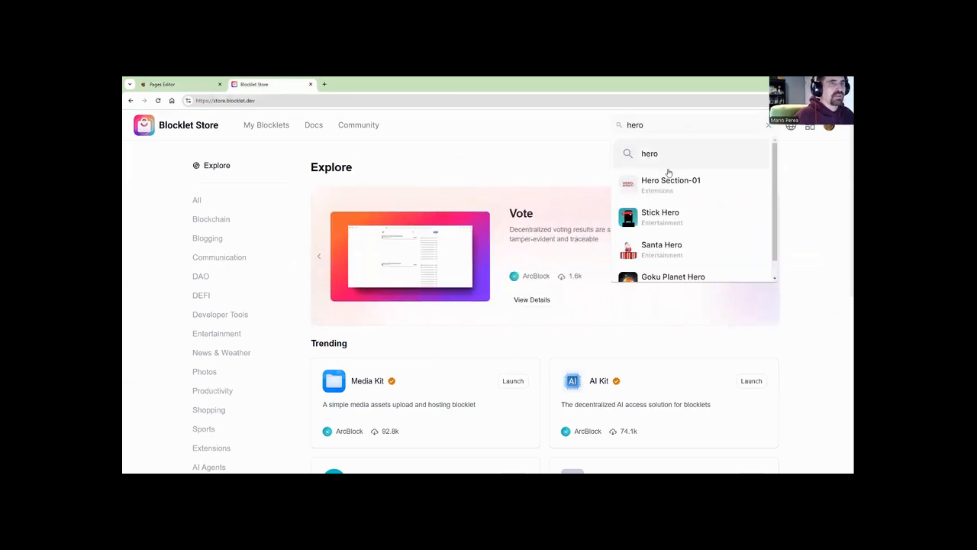
pyautogui.click(663, 183)
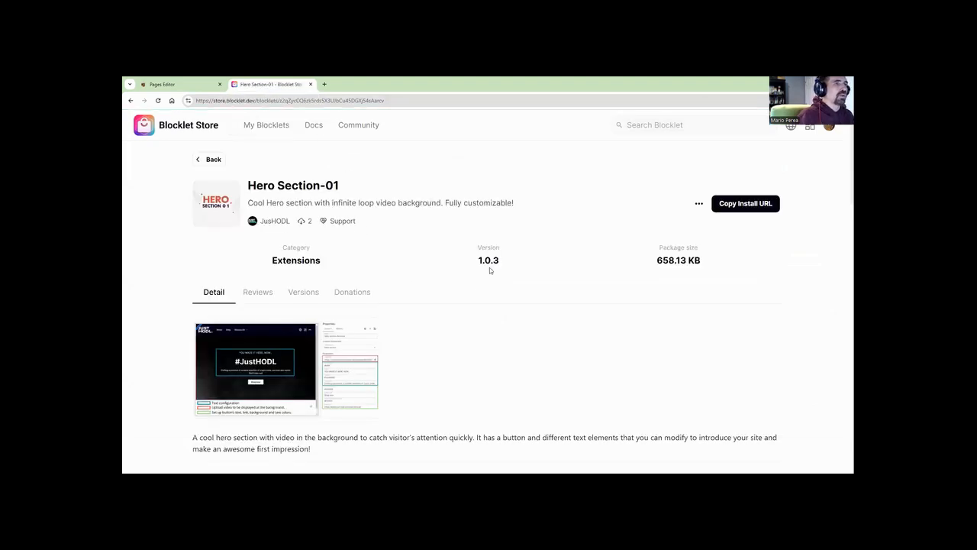
pyautogui.scroll(-2, 290, 347)
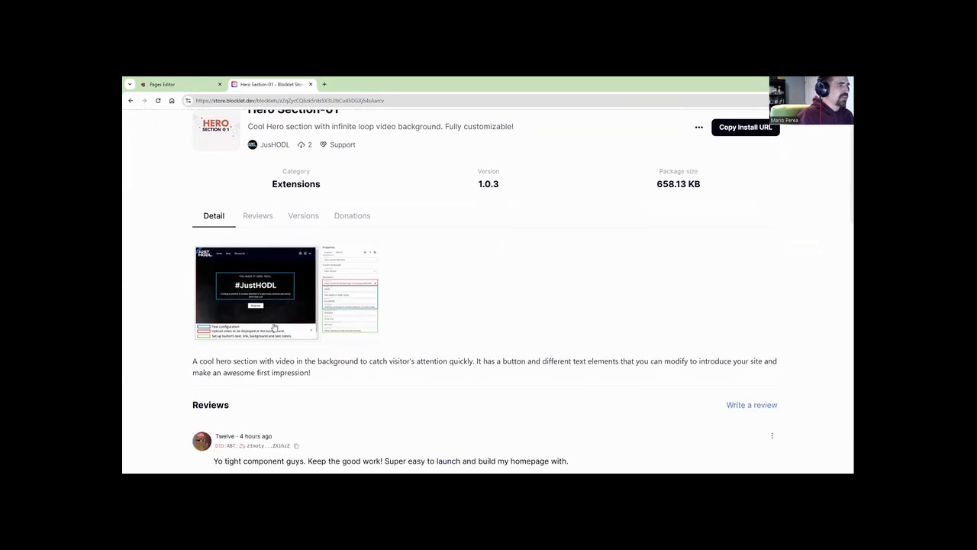
pyautogui.scroll(2, 339, 359)
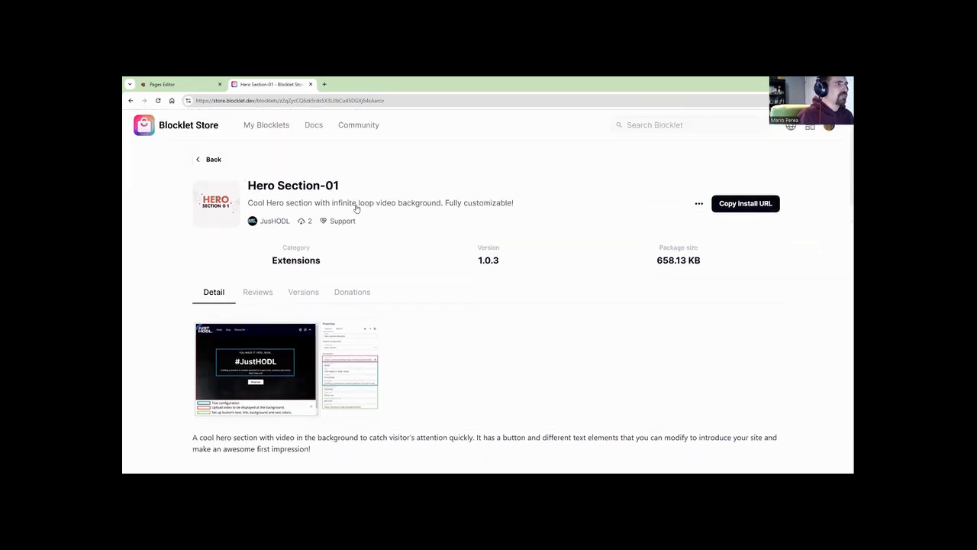
# Switch back to the Pages Editor and set the hero section's text color to Red.
pyautogui.click(168, 84)
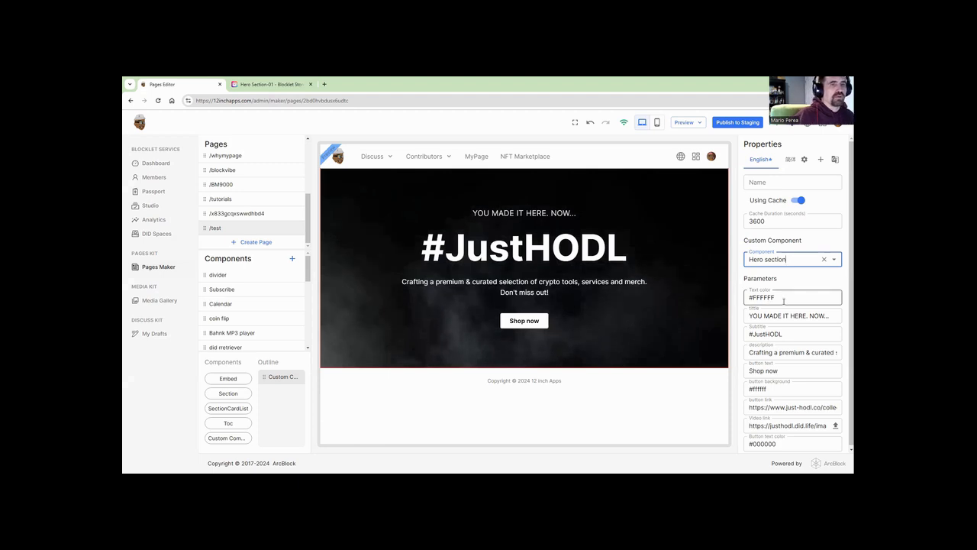
pyautogui.moveTo(784, 297); pyautogui.dragTo(731, 303)
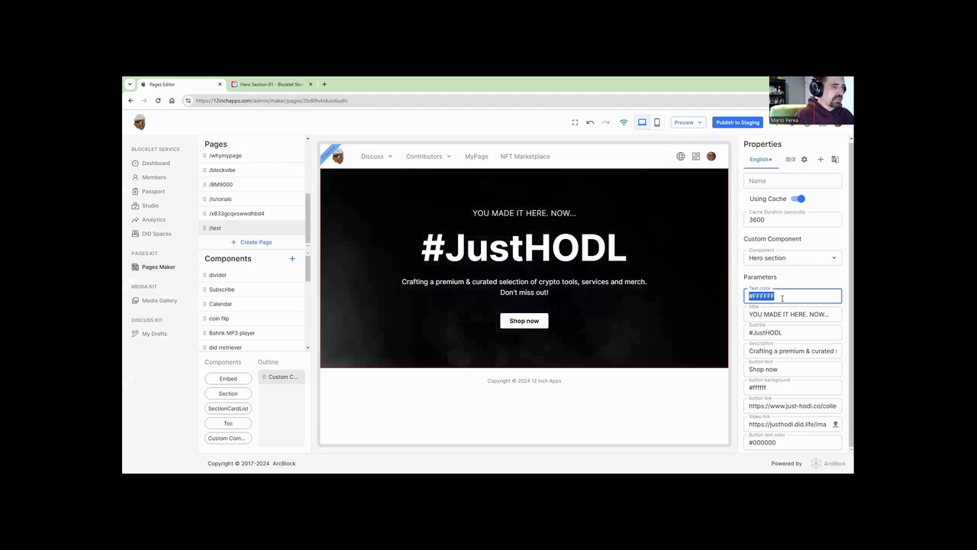
pyautogui.write('Red')
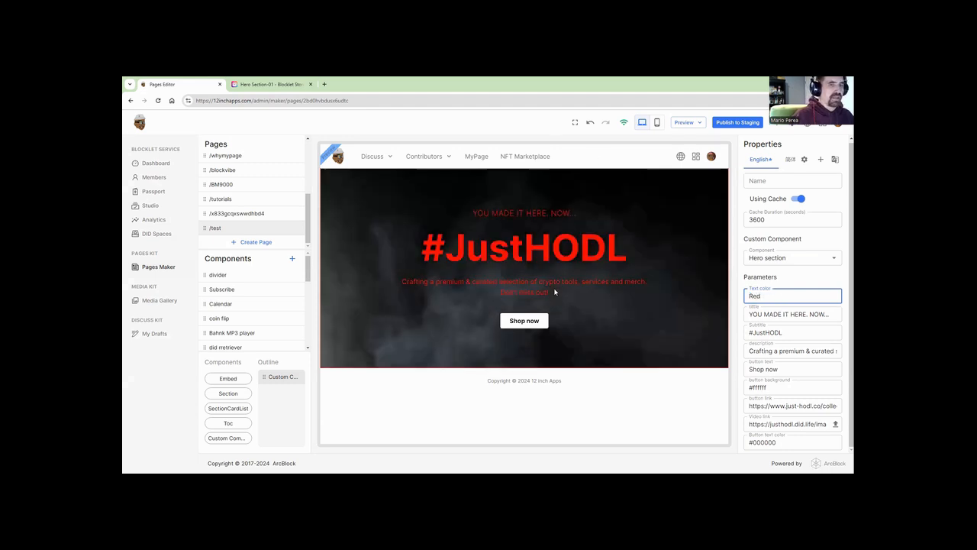
# Replace the hero section's title with "12 inches of funk".
pyautogui.moveTo(477, 212); pyautogui.dragTo(601, 218)
pyautogui.moveTo(472, 213); pyautogui.dragTo(587, 214)
pyautogui.click(807, 313)
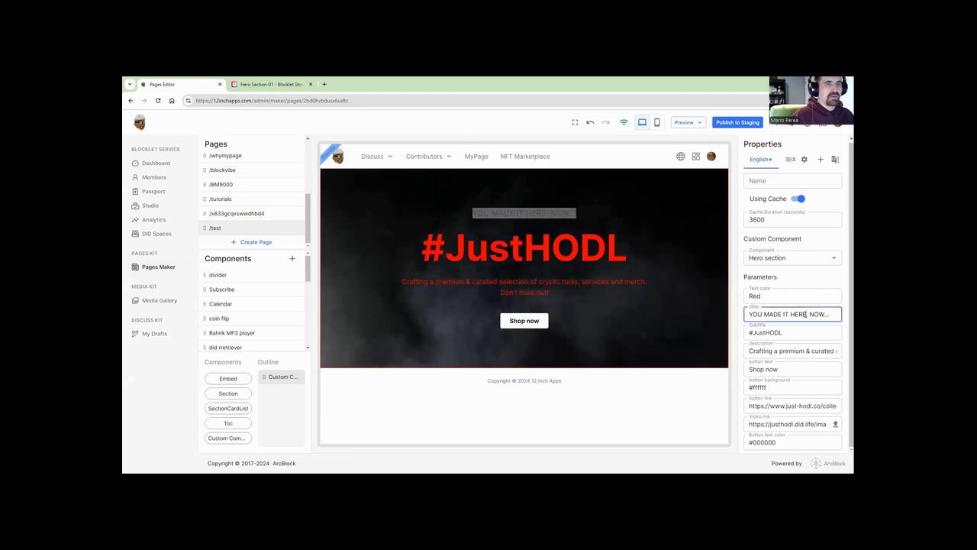
pyautogui.moveTo(829, 314); pyautogui.dragTo(738, 312)
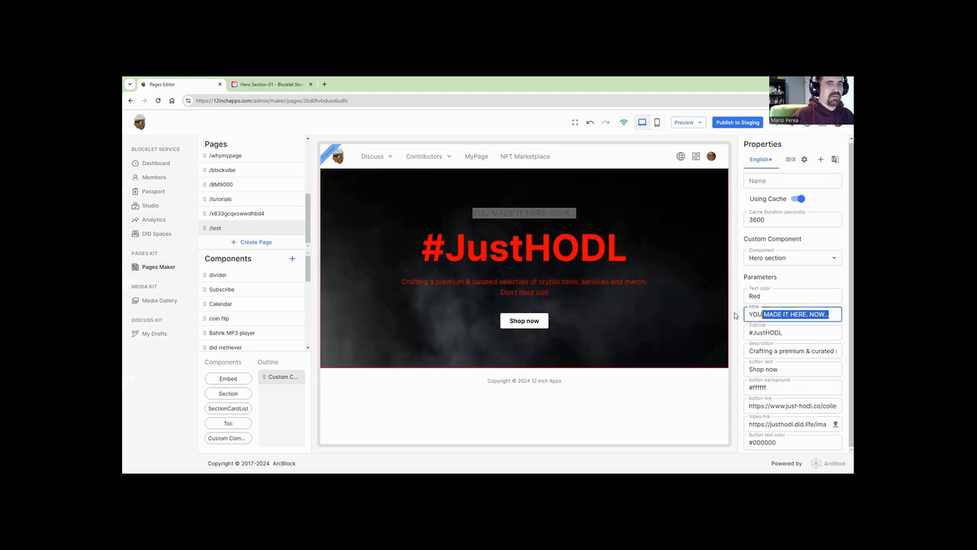
pyautogui.press('BackSpace')
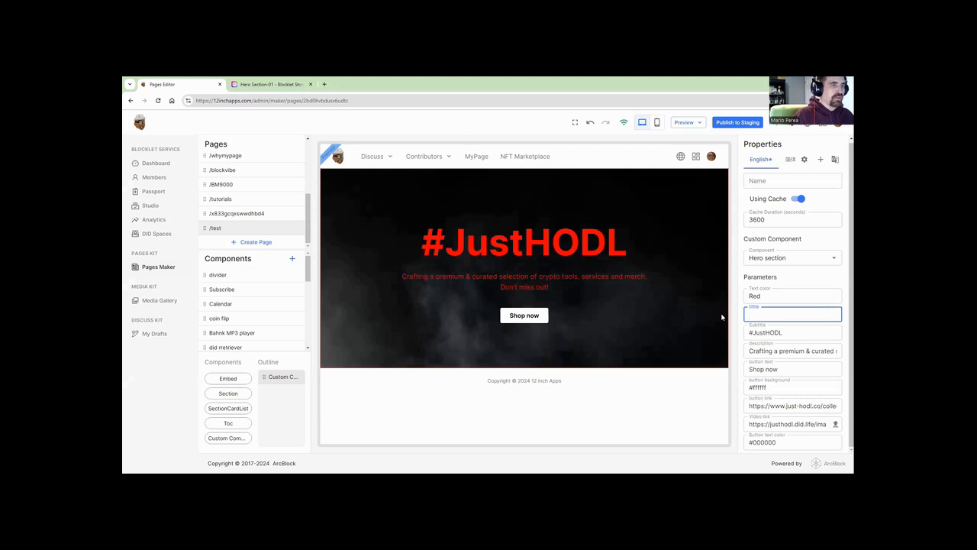
pyautogui.write('12 In')
pyautogui.write('s of funk')
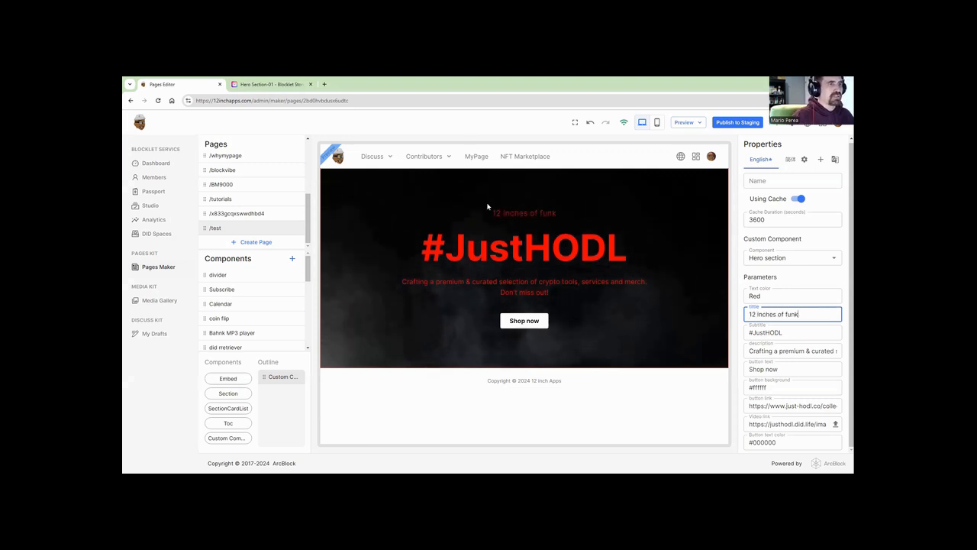
pyautogui.moveTo(493, 212); pyautogui.dragTo(571, 219)
pyautogui.click(579, 218)
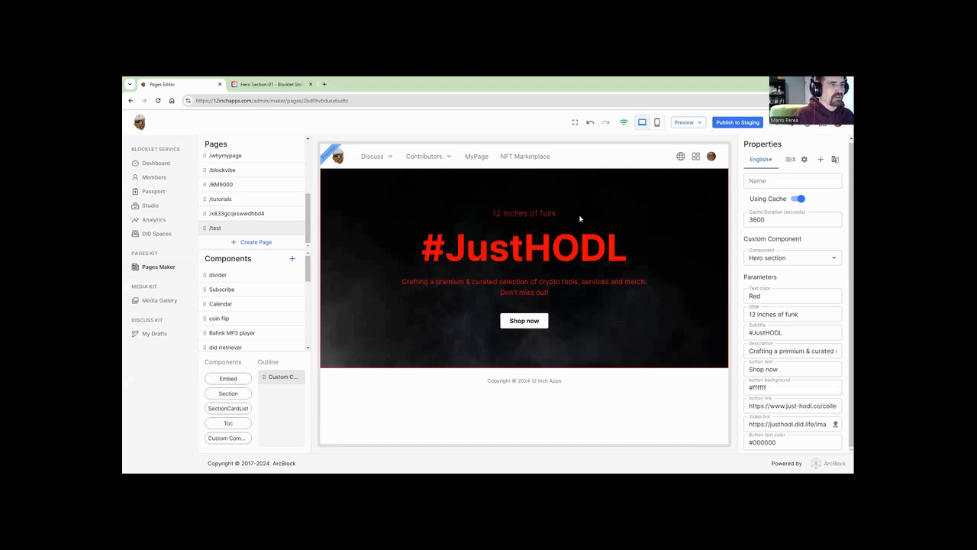
# Replace the hero section's subtitle with "Just Bangers".
pyautogui.tripleClick(763, 332)
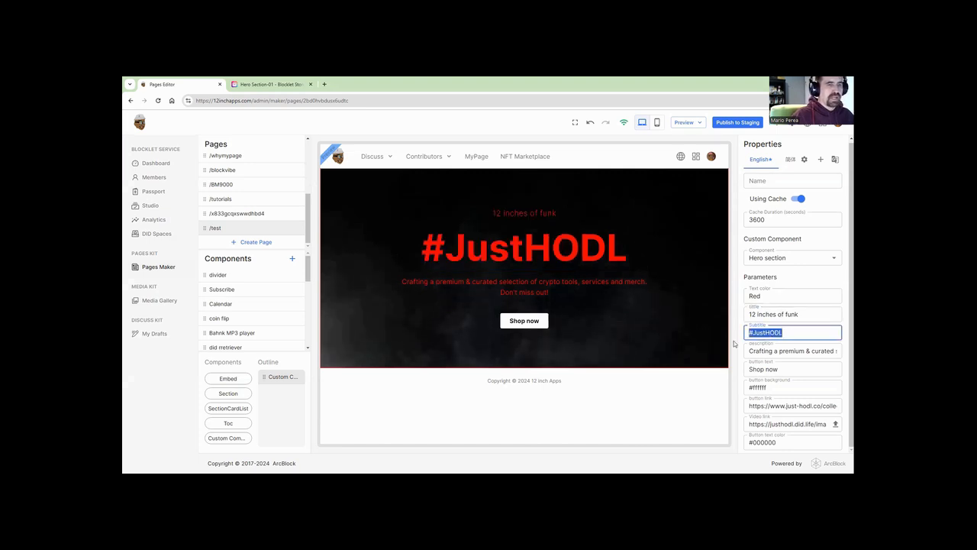
pyautogui.write('Just Banger')
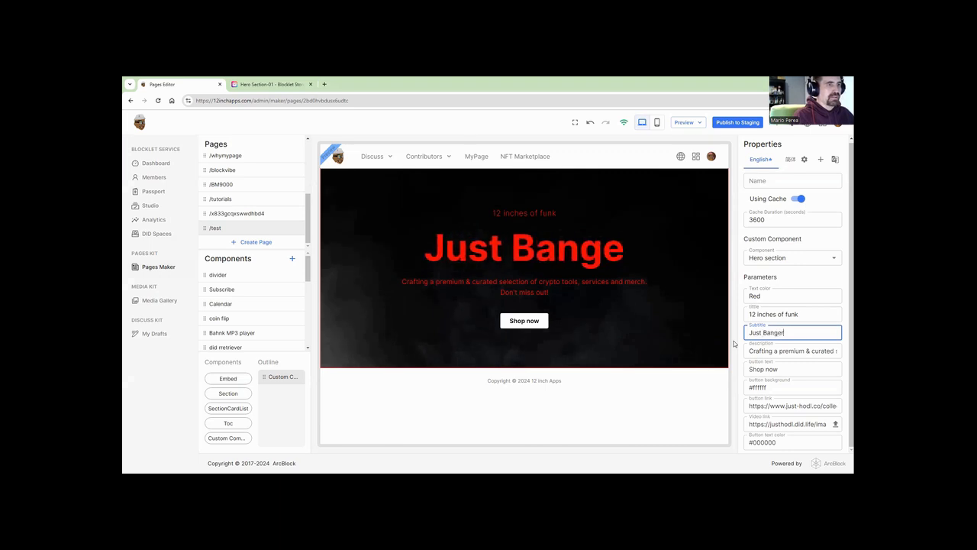
pyautogui.write('s')
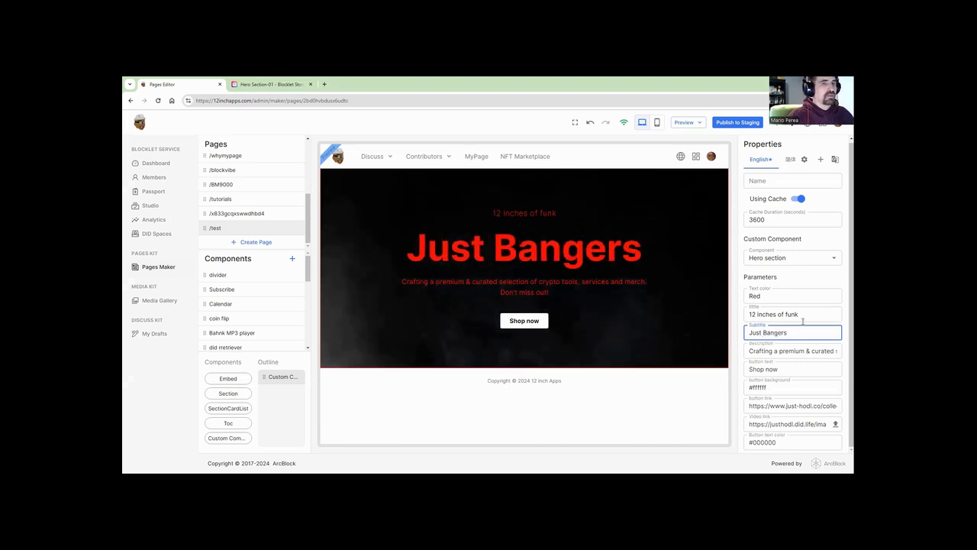
pyautogui.moveTo(802, 332); pyautogui.dragTo(732, 338)
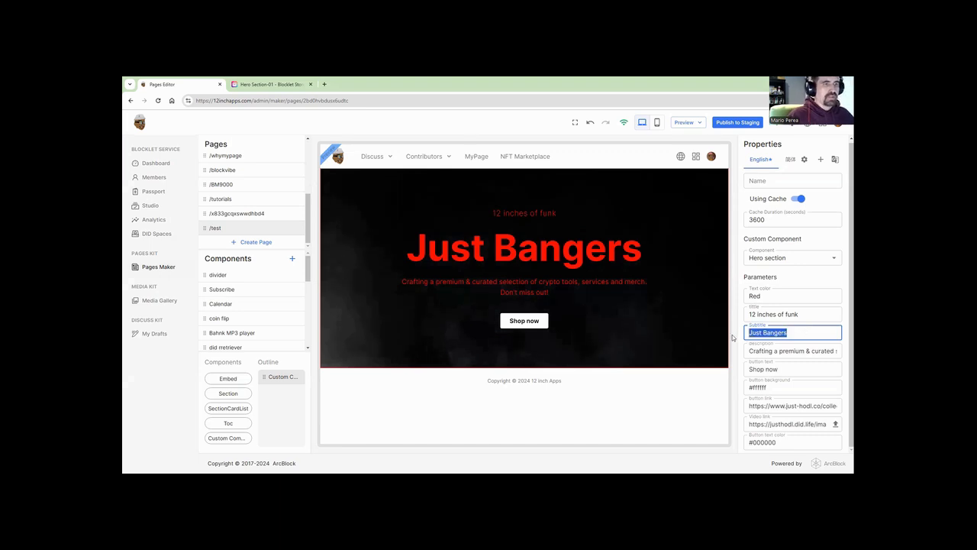
# Replace the hero section's description with "we make beats that bang".
pyautogui.moveTo(408, 254); pyautogui.dragTo(649, 262)
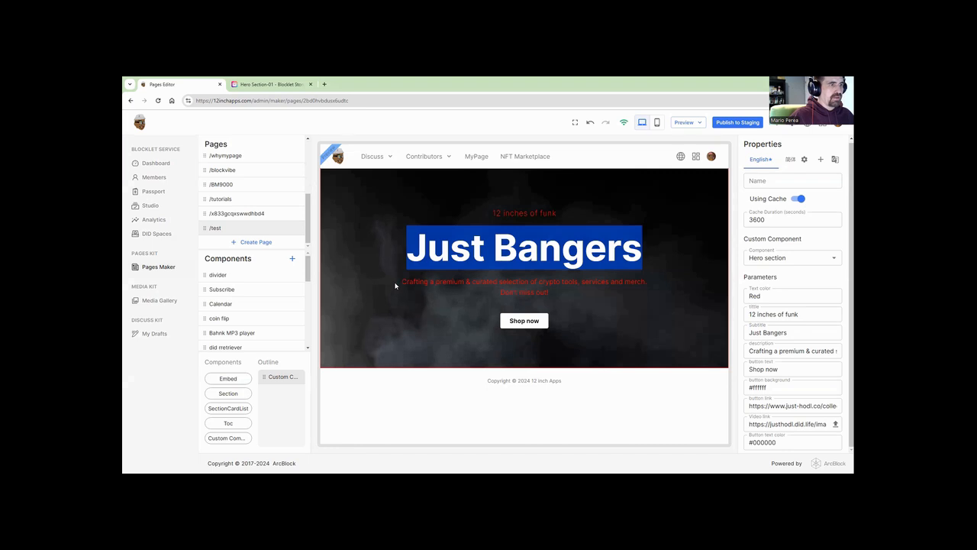
pyautogui.moveTo(396, 286); pyautogui.dragTo(601, 298)
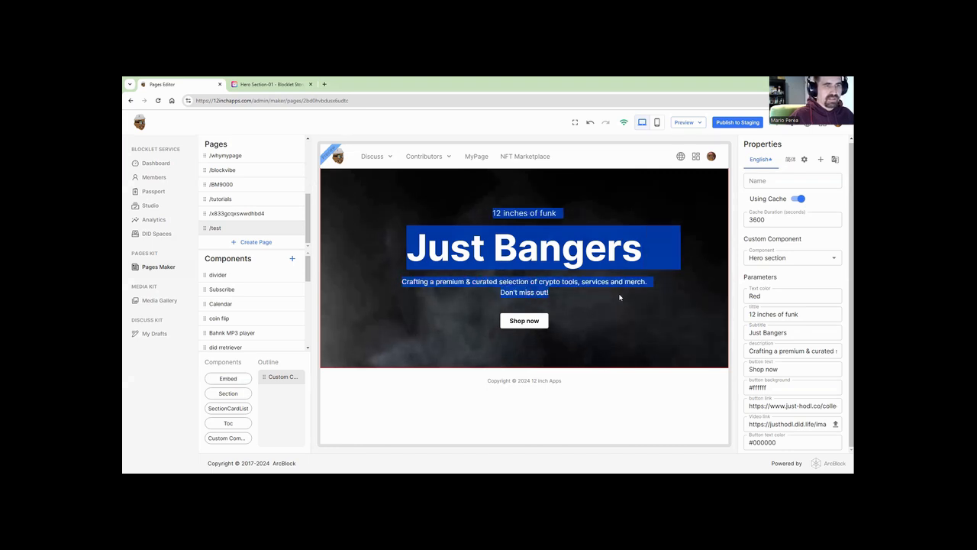
pyautogui.moveTo(753, 353); pyautogui.dragTo(844, 356)
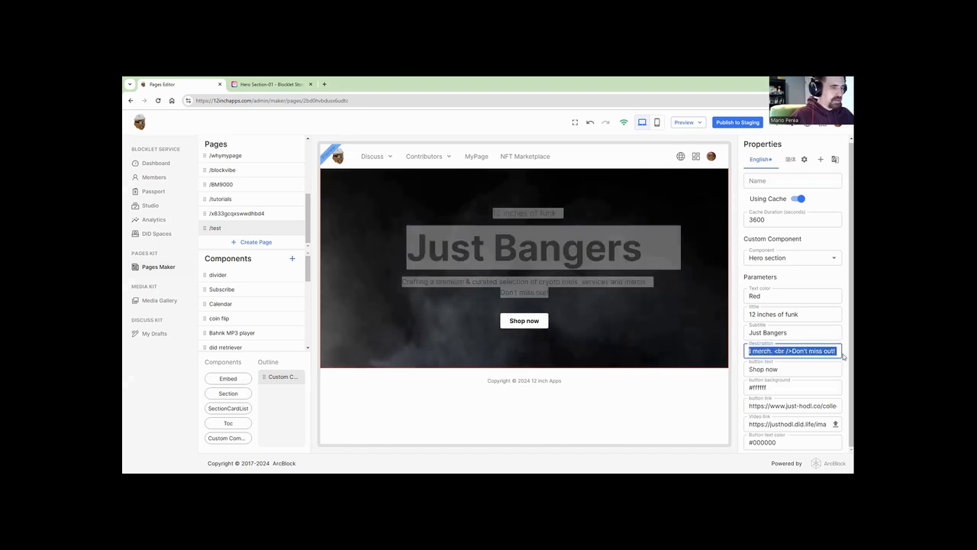
pyautogui.press('BackSpace')
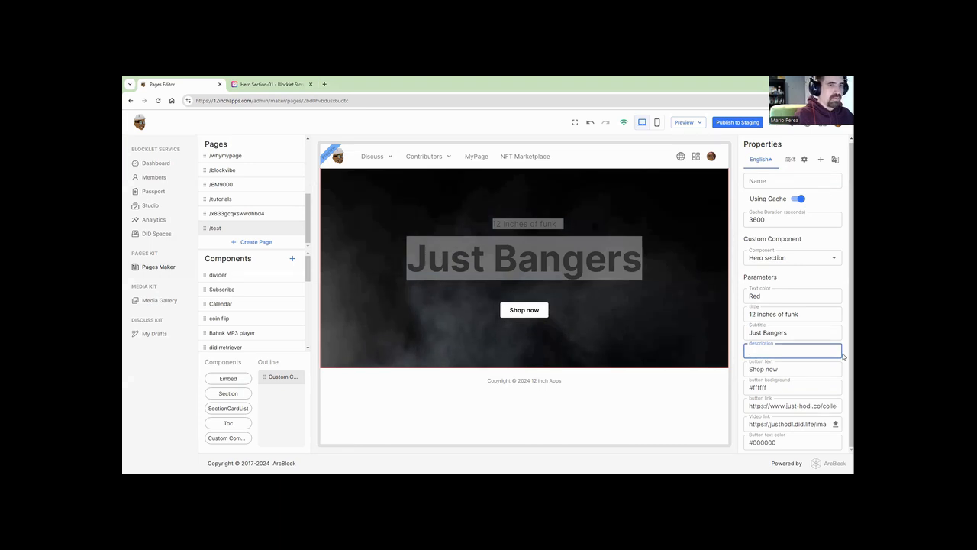
pyautogui.write('we make beat')
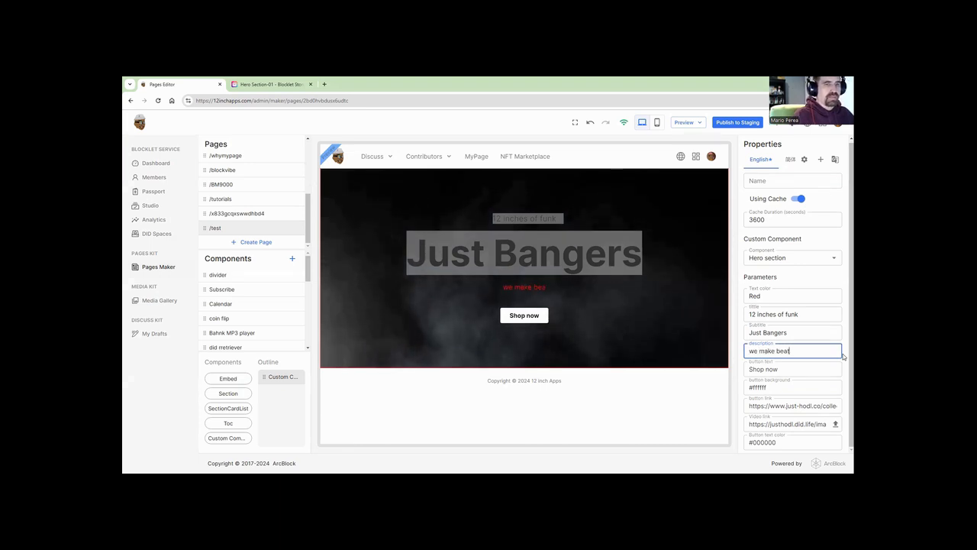
pyautogui.write('s that bang')
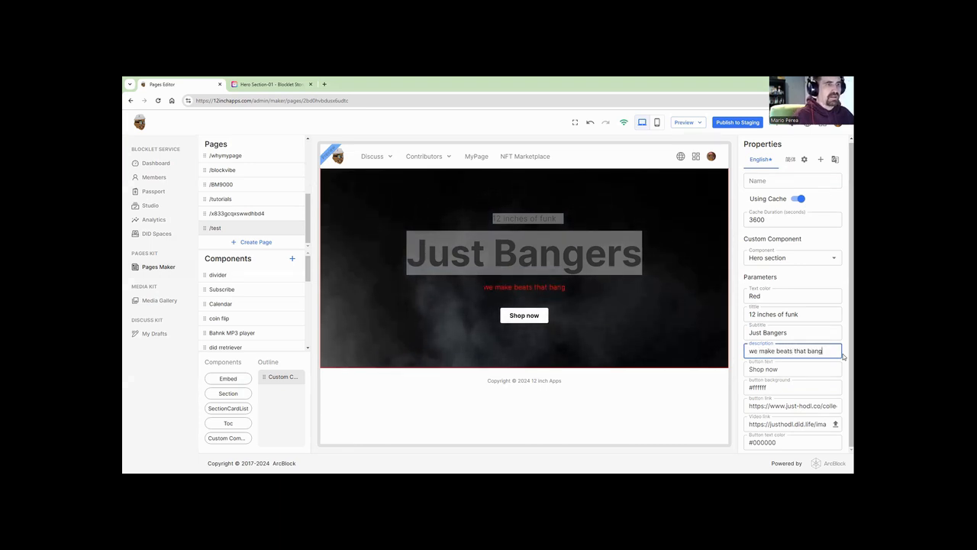
pyautogui.click(667, 301)
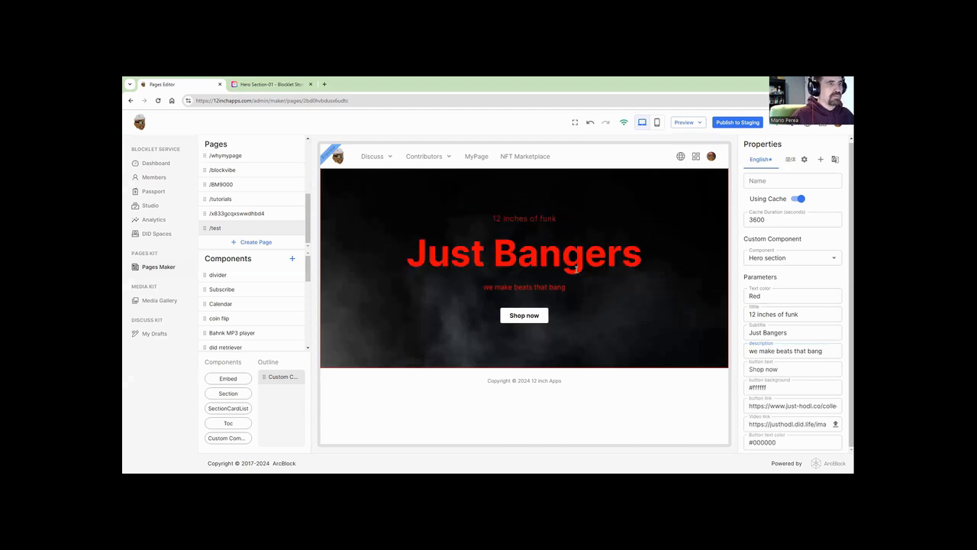
# Replace the hero section's button text with "Get Dem Beats".
pyautogui.click(791, 369)
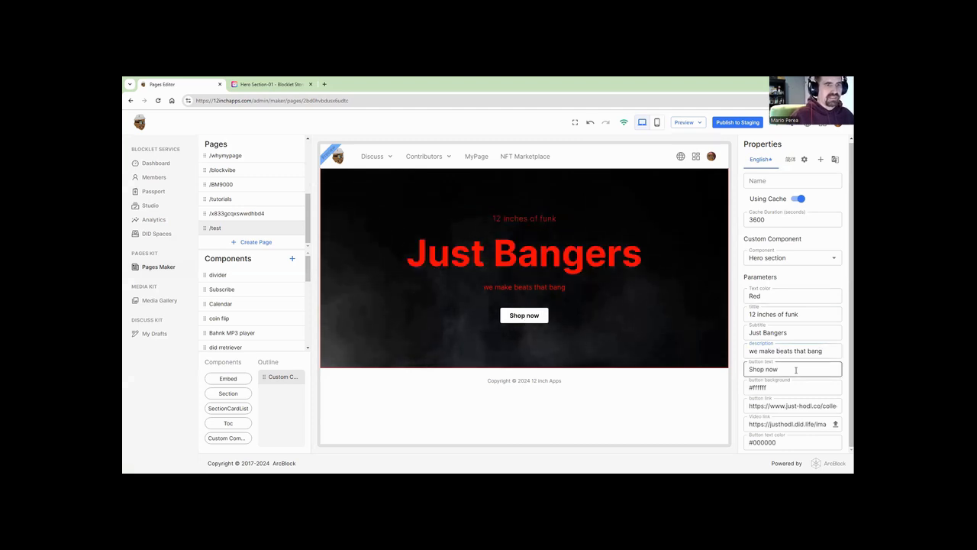
pyautogui.moveTo(791, 372); pyautogui.dragTo(724, 378)
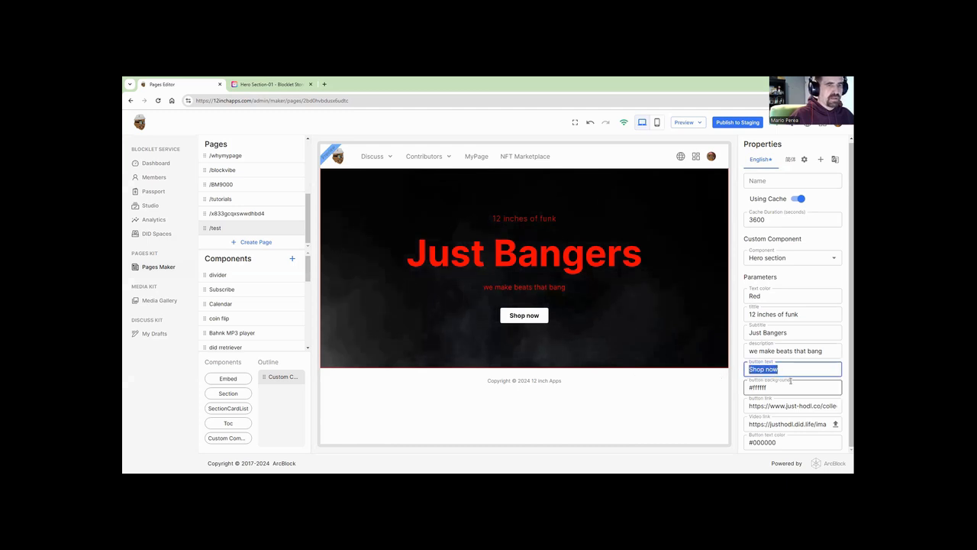
pyautogui.write('Get D')
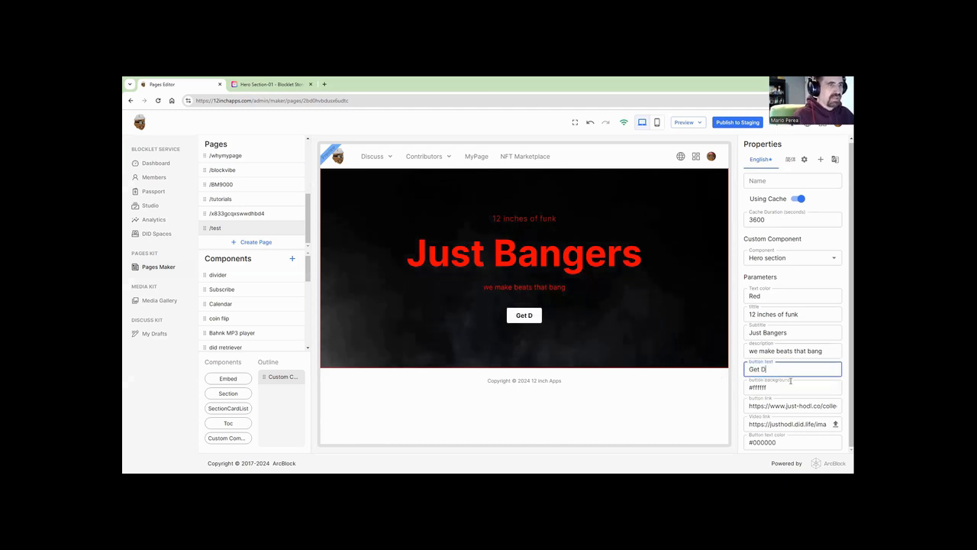
pyautogui.write('em Beat')
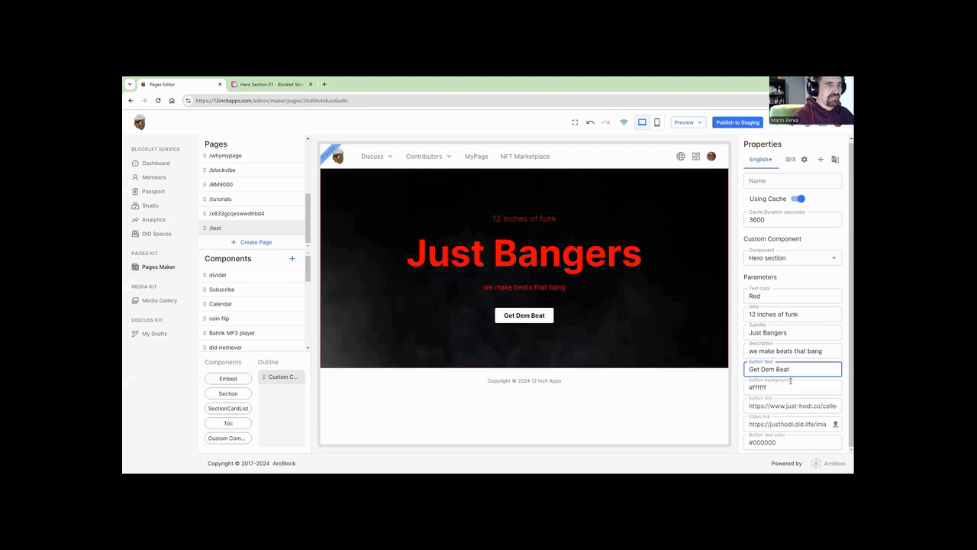
pyautogui.write('s')
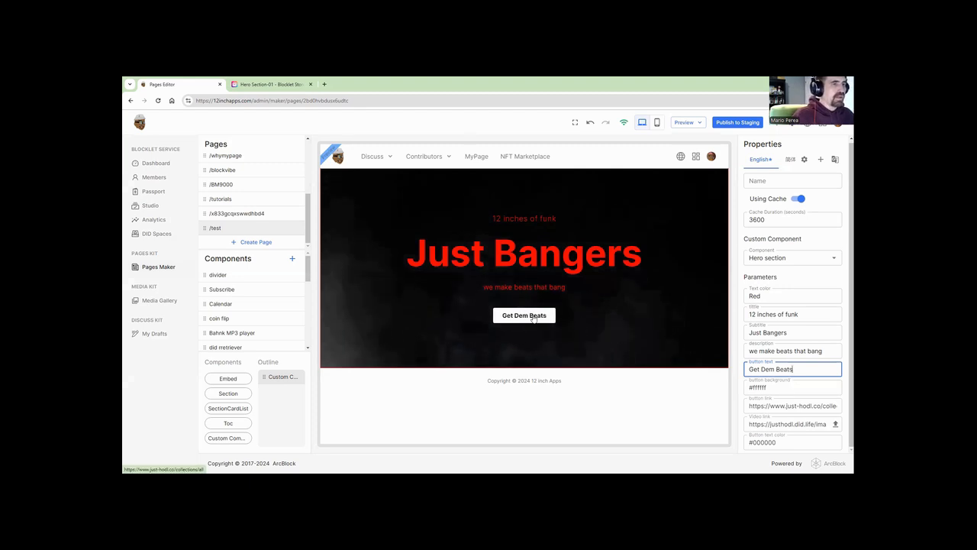
# Open the page the hero button currently links to, look through its product listing and close it again.
pyautogui.moveTo(748, 405)
pyautogui.mouseDown()
pyautogui.moveTo(843, 414)
pyautogui.moveTo(731, 415)
pyautogui.mouseUp()
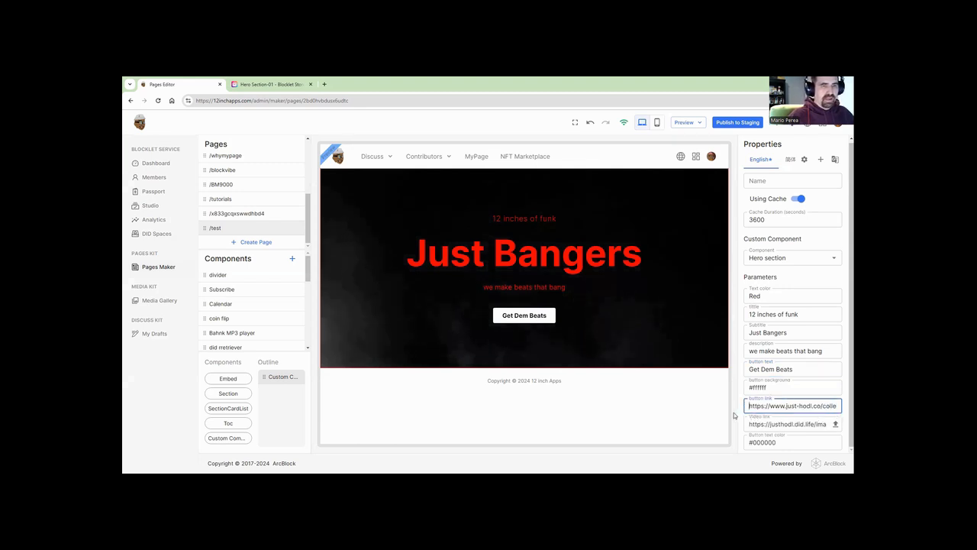
pyautogui.click(518, 319)
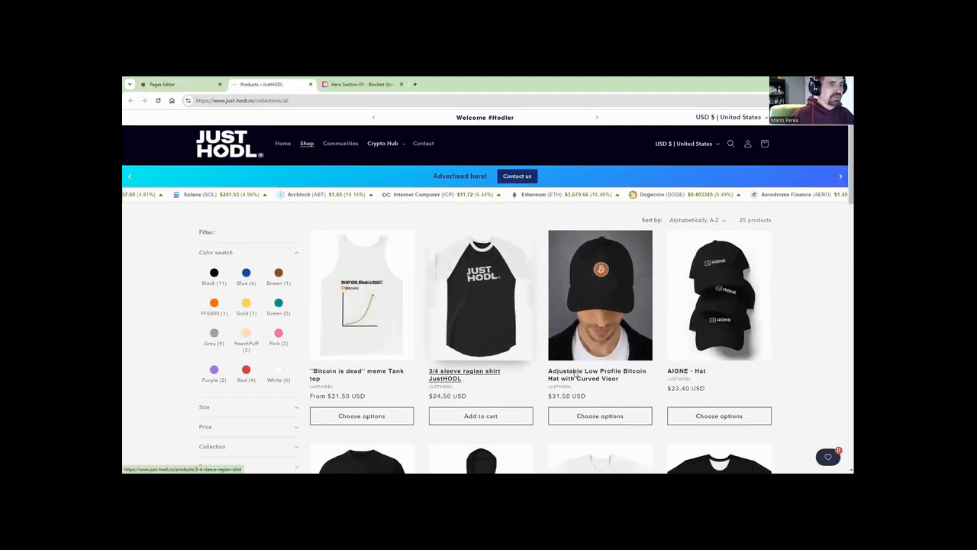
pyautogui.scroll(-3, 575, 374)
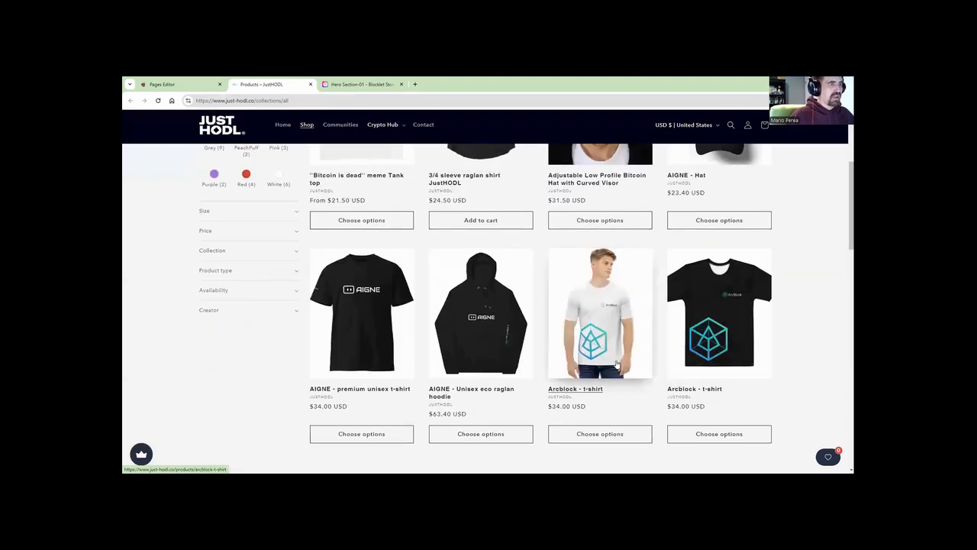
pyautogui.scroll(-1, 465, 369)
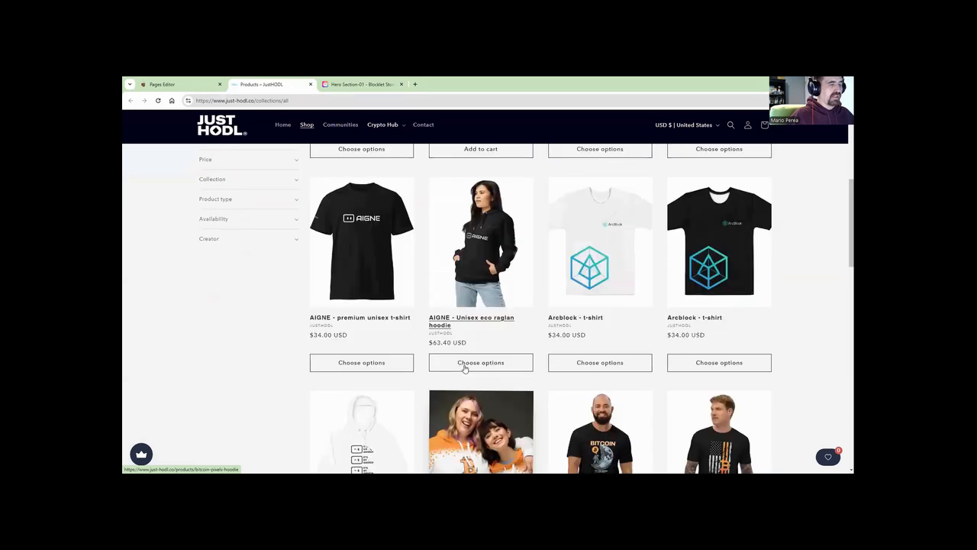
pyautogui.scroll(2, 465, 369)
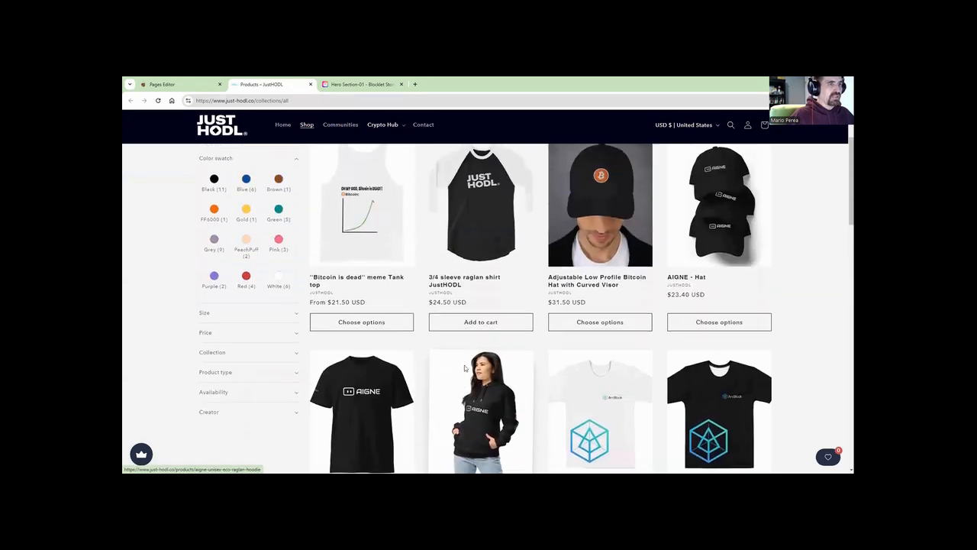
pyautogui.scroll(-3, 465, 369)
pyautogui.scroll(-1, 465, 369)
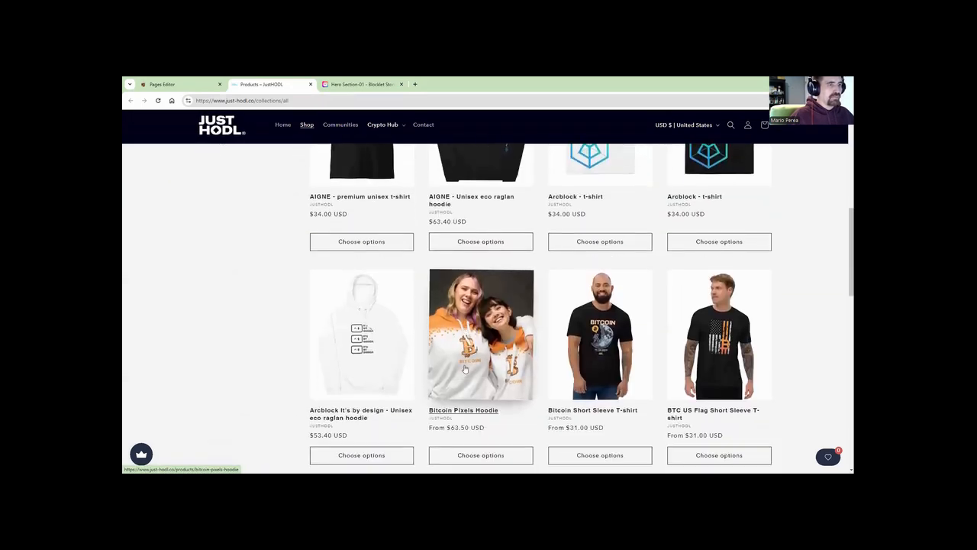
pyautogui.scroll(10, 466, 369)
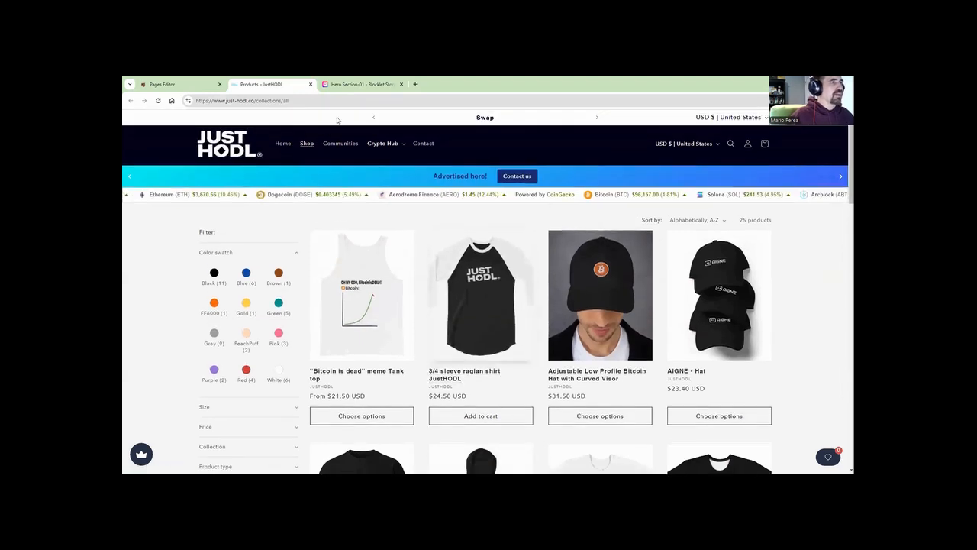
pyautogui.click(311, 85)
pyautogui.click(752, 407)
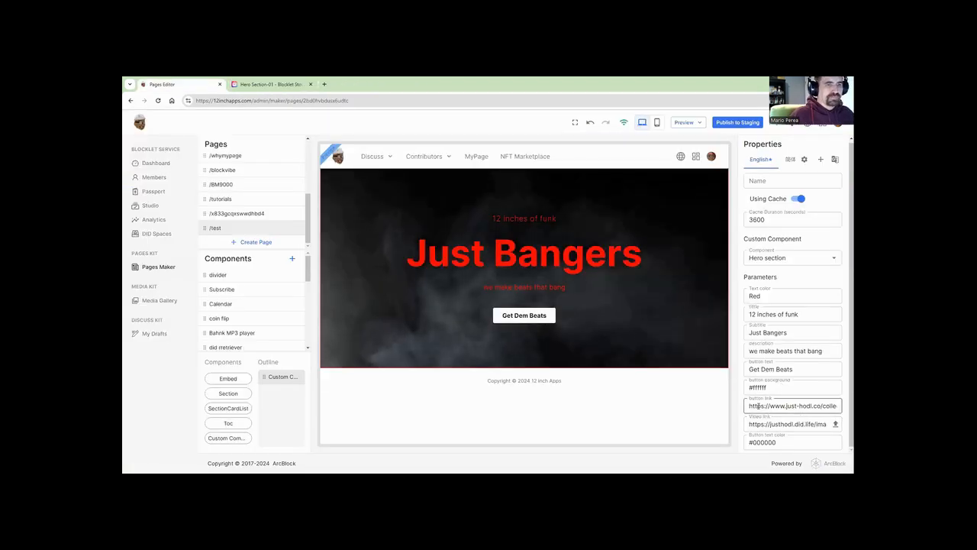
pyautogui.moveTo(750, 406); pyautogui.dragTo(844, 406)
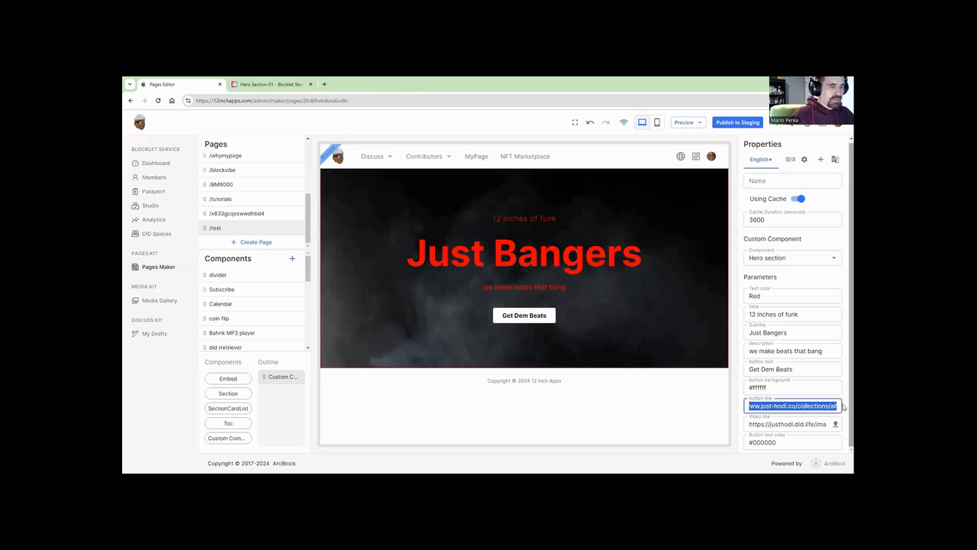
pyautogui.write('https:')
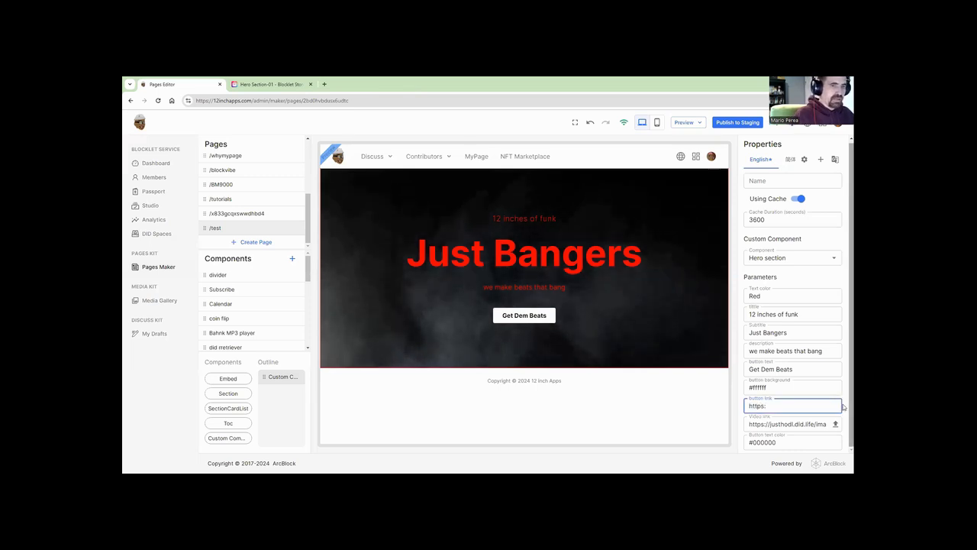
pyautogui.write('//12inchapps.com')
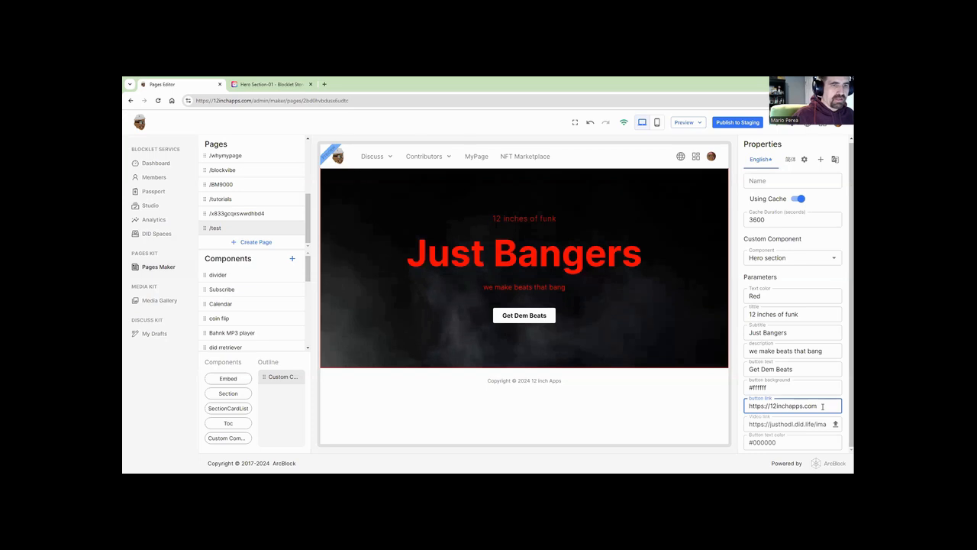
pyautogui.click(539, 316)
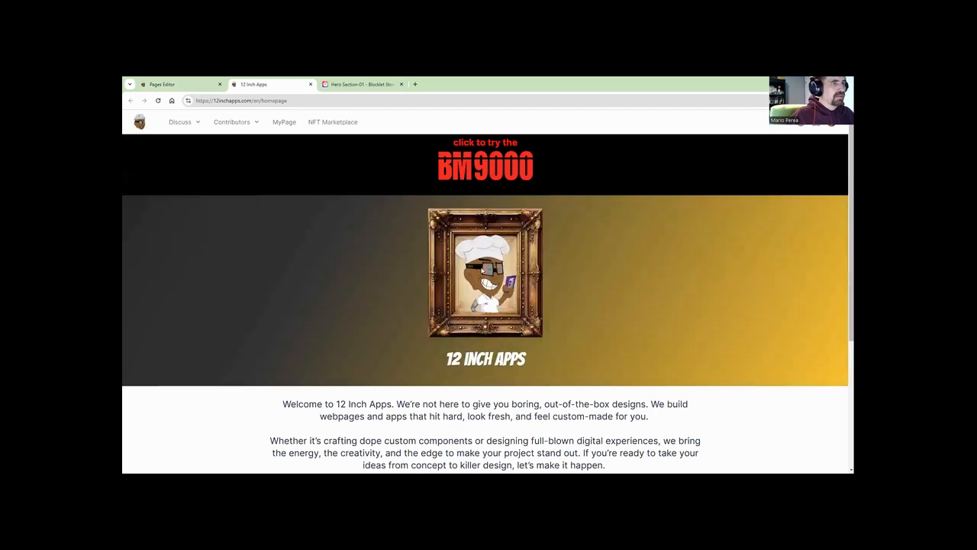
pyautogui.click(311, 85)
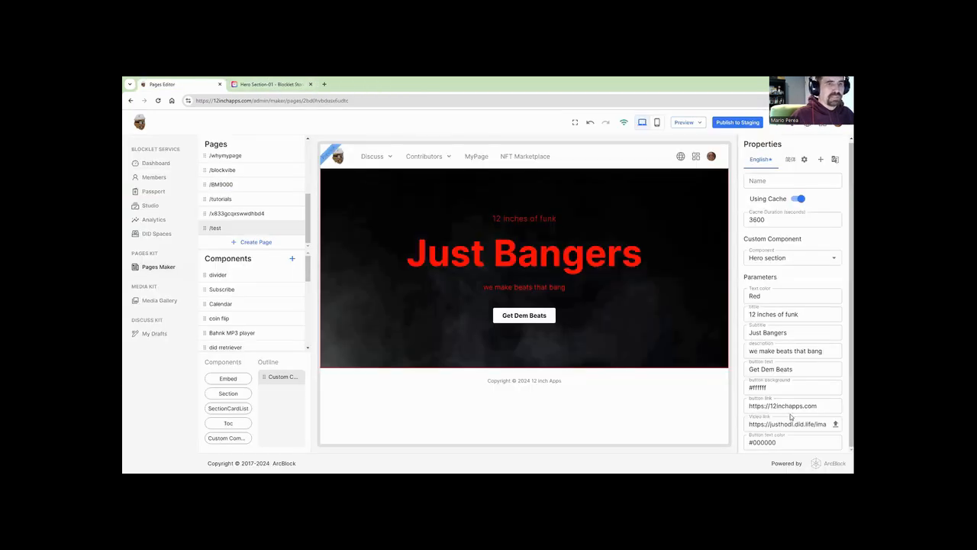
# Set the hero section's button background to Gray and the button text color to Yellow.
pyautogui.moveTo(785, 388); pyautogui.dragTo(731, 391)
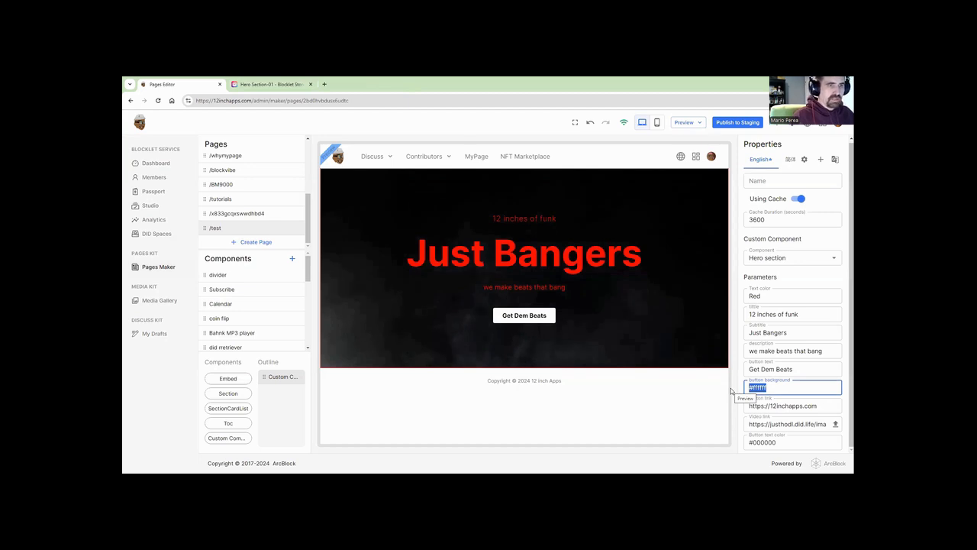
pyautogui.write('Gray')
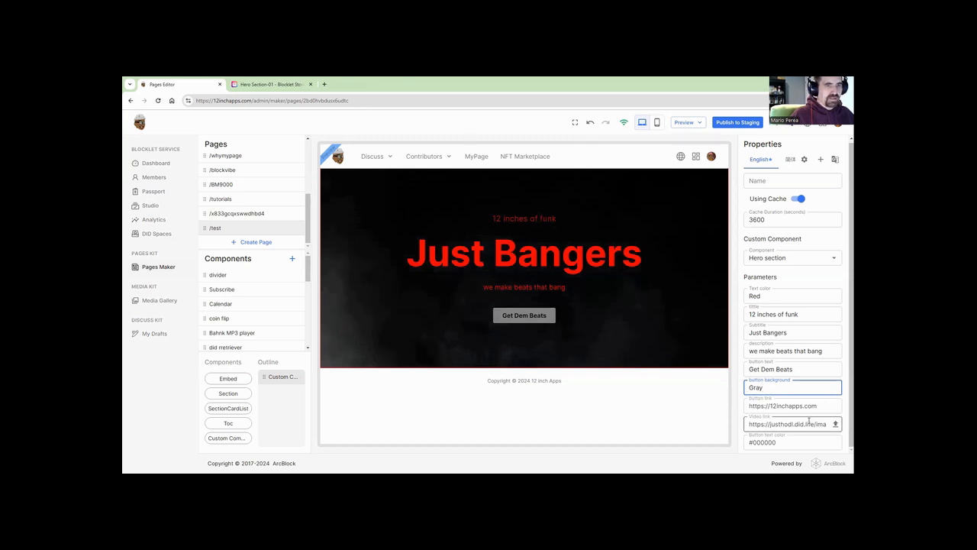
pyautogui.click(791, 442)
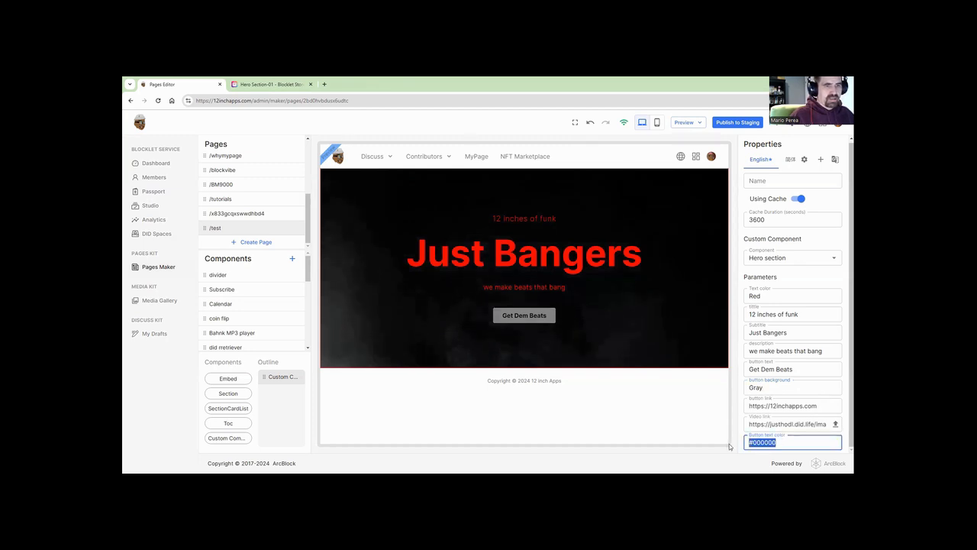
pyautogui.write('Yellow')
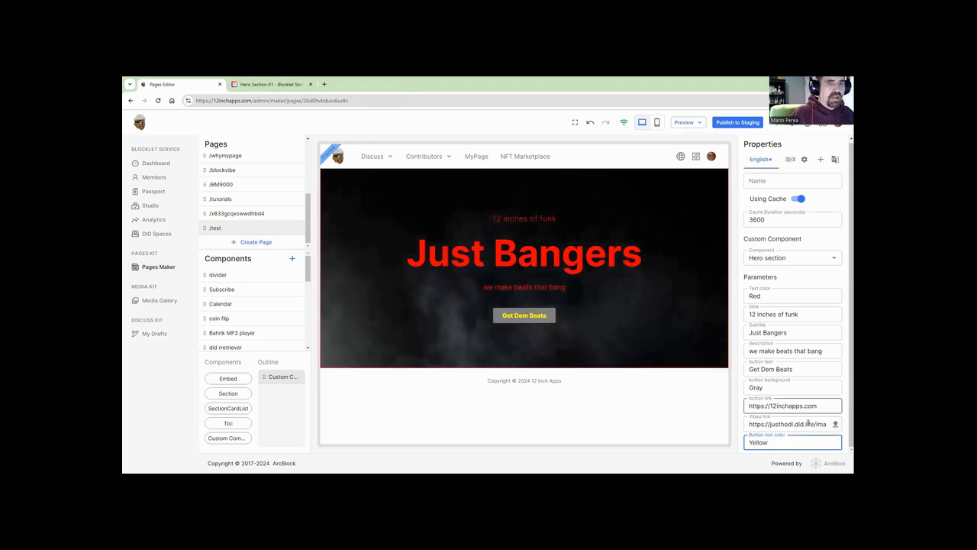
# Try to use the previously uploaded bm pha… .mp4 video as the hero section's background video.
pyautogui.click(836, 425)
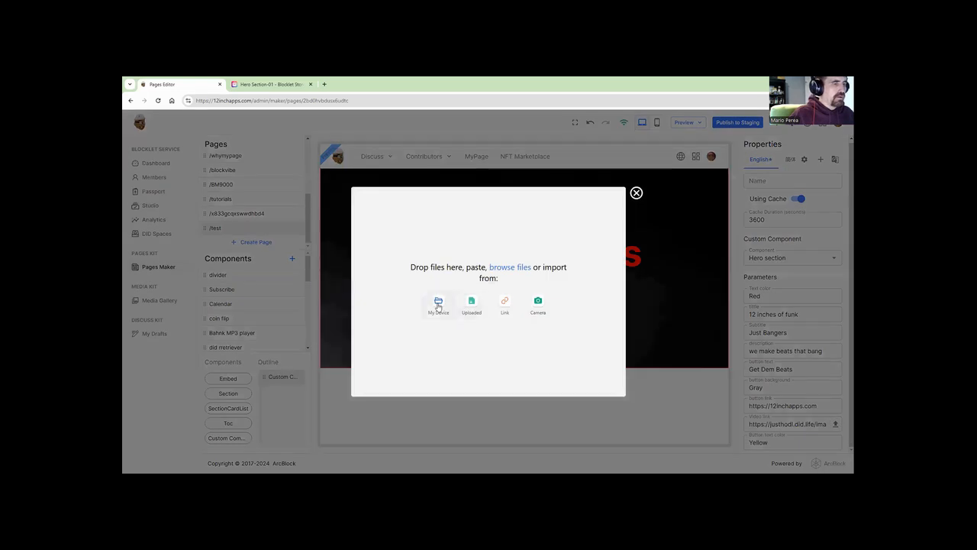
pyautogui.click(471, 305)
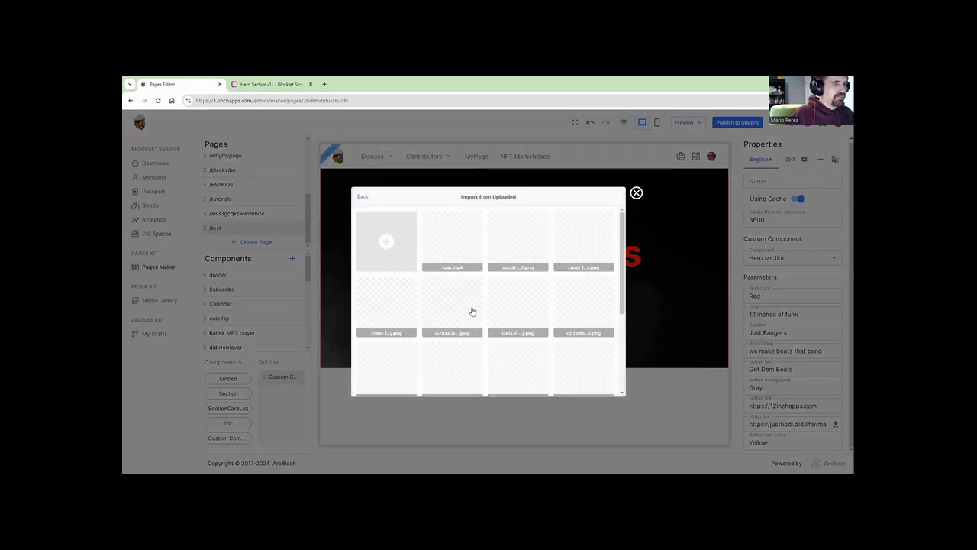
pyautogui.scroll(-3, 471, 310)
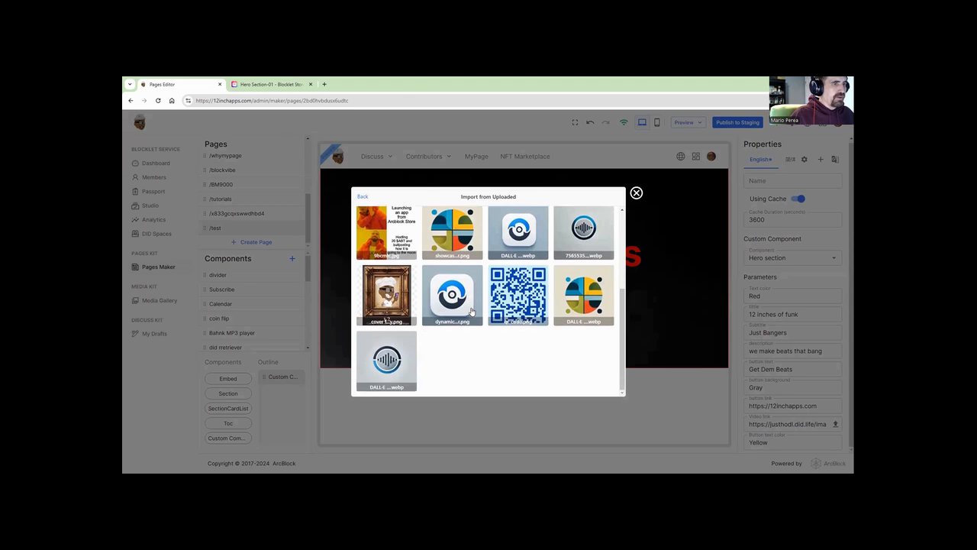
pyautogui.scroll(-5, 471, 309)
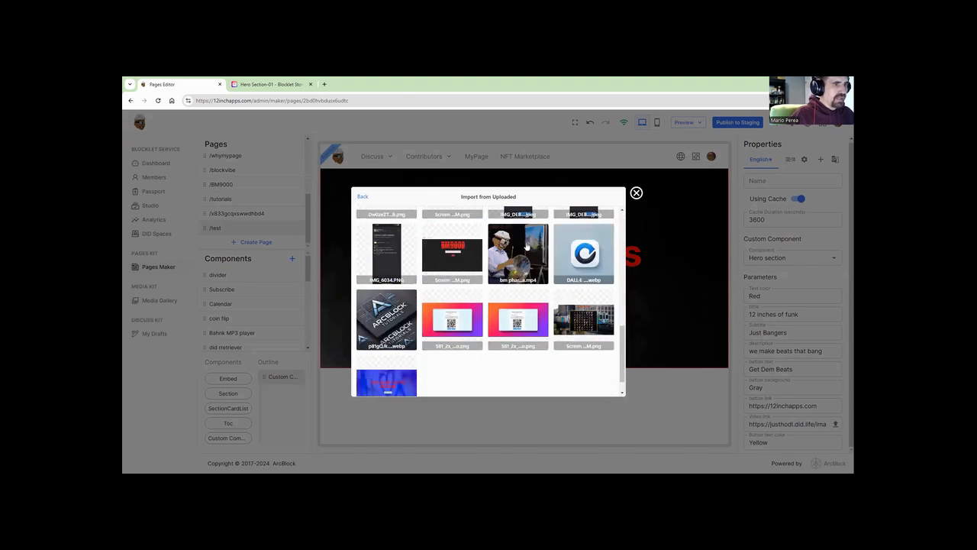
pyautogui.click(525, 249)
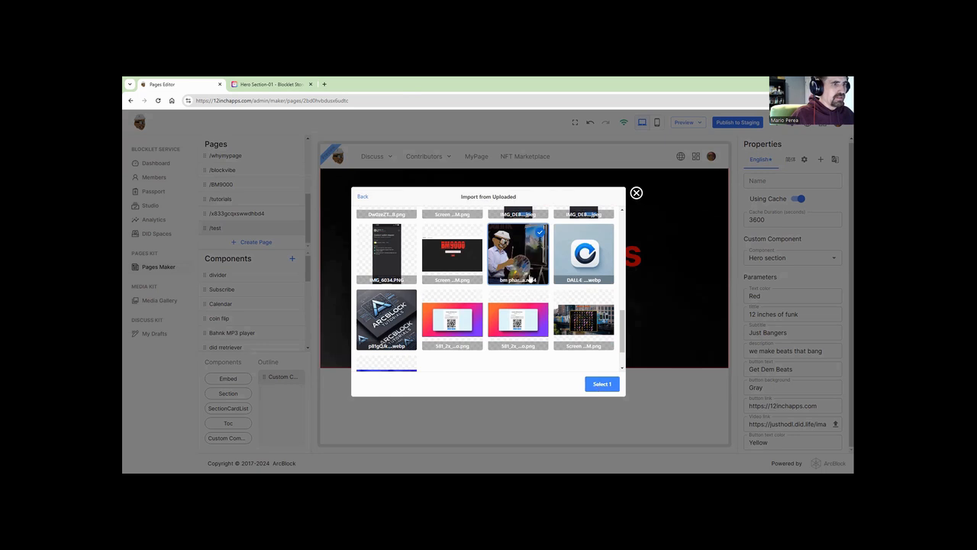
pyautogui.scroll(-1, 544, 335)
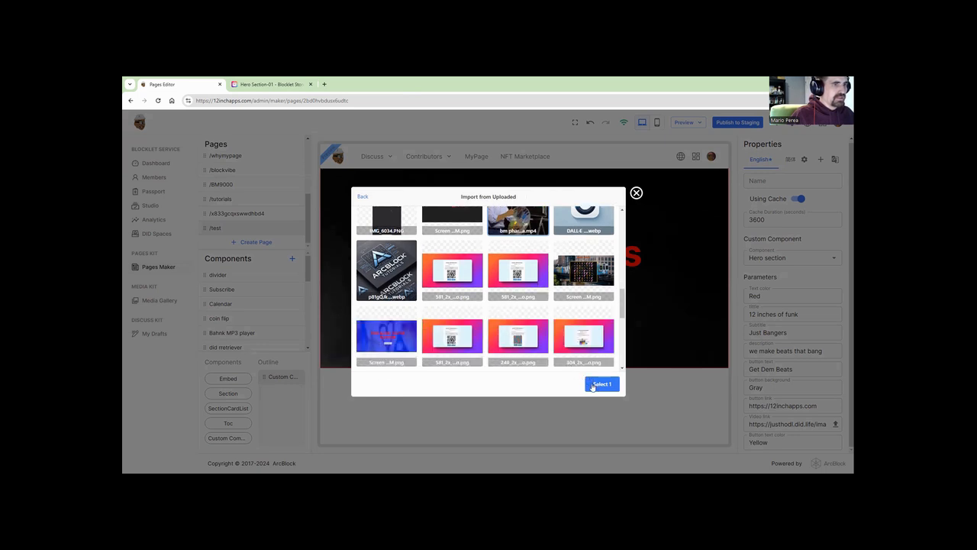
pyautogui.click(594, 384)
pyautogui.click(592, 385)
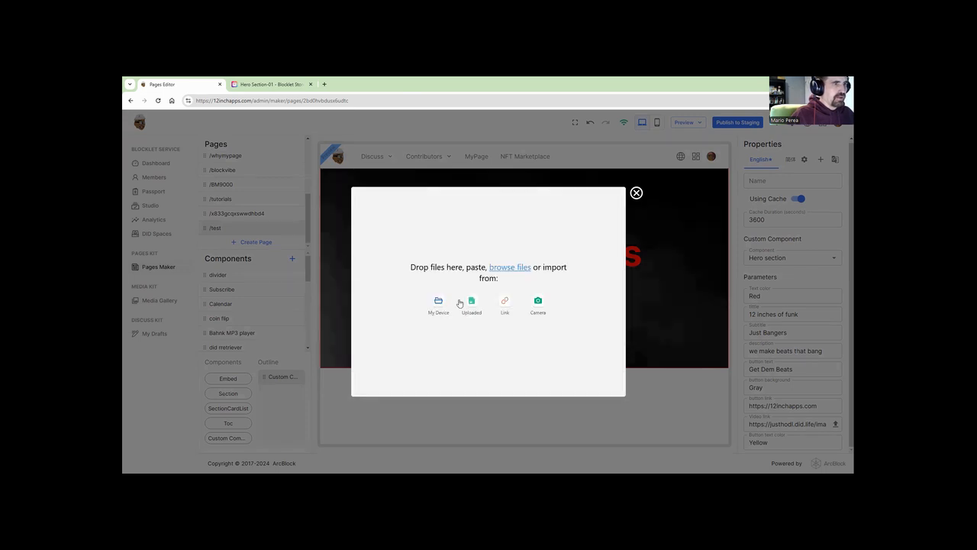
# Try to upload the "daily arc intro" video from the device's Videos folder as the hero background.
pyautogui.click(439, 305)
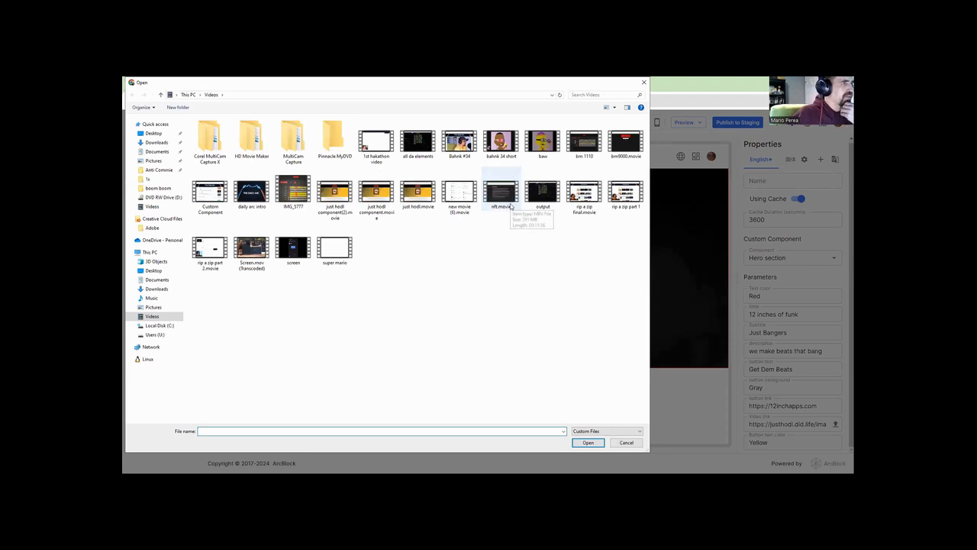
pyautogui.doubleClick(252, 193)
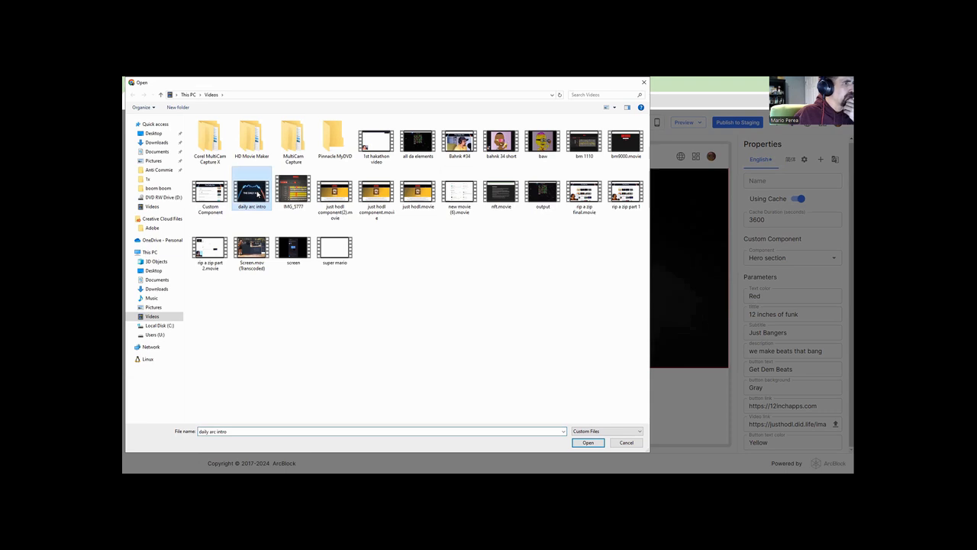
pyautogui.click(593, 383)
# Upload the "baw" video from the device's Videos folder as the hero section's background video.
pyautogui.click(438, 303)
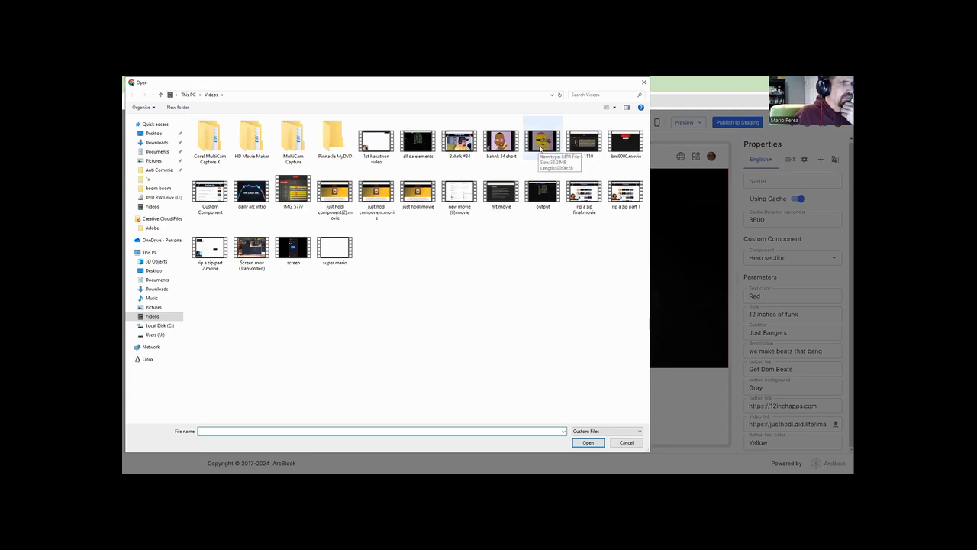
pyautogui.click(541, 148)
pyautogui.press('Return')
pyautogui.click(596, 384)
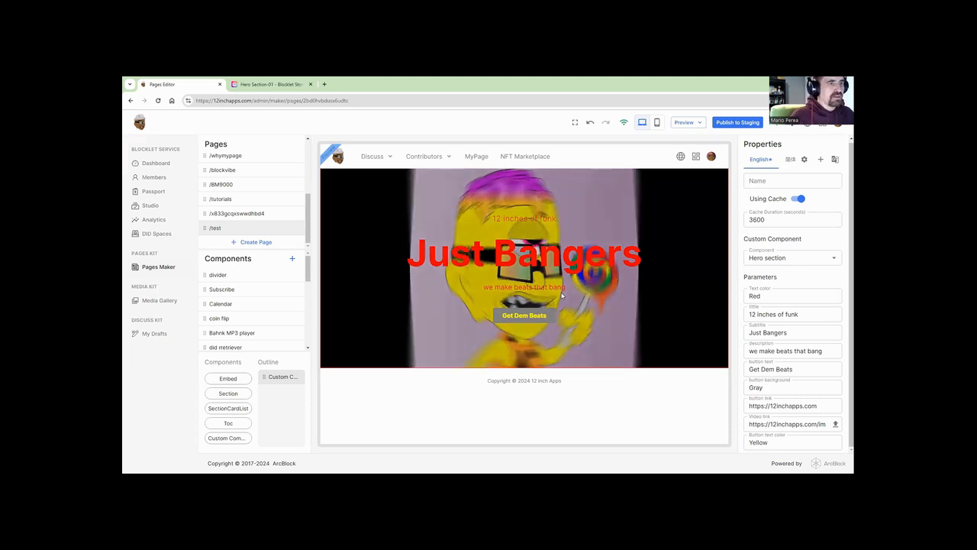
# Copy and remove the hero section's video link to check the background without a video, and paste the same link back.
pyautogui.doubleClick(786, 424)
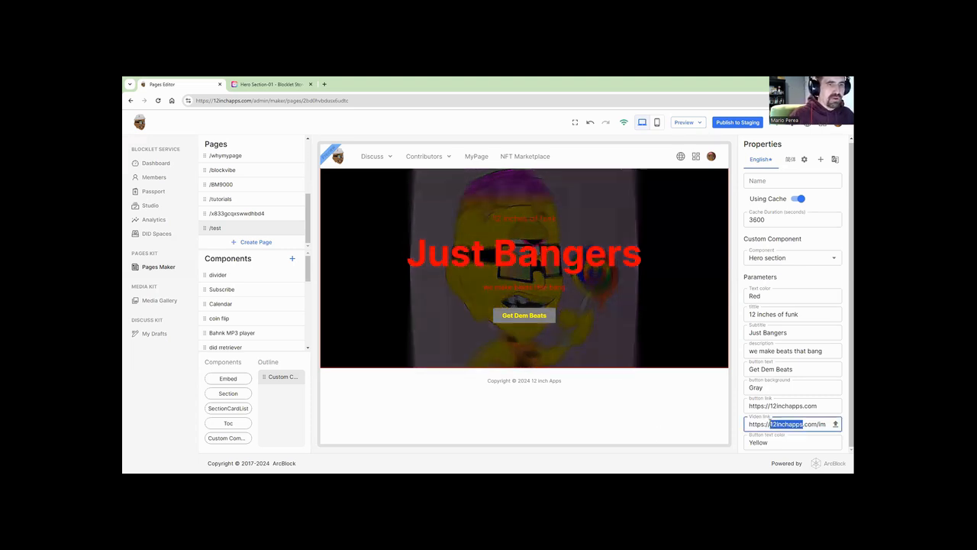
pyautogui.hotkey('ctrl', 'a')
pyautogui.hotkey('ctrl', 'c')
pyautogui.press('BackSpace')
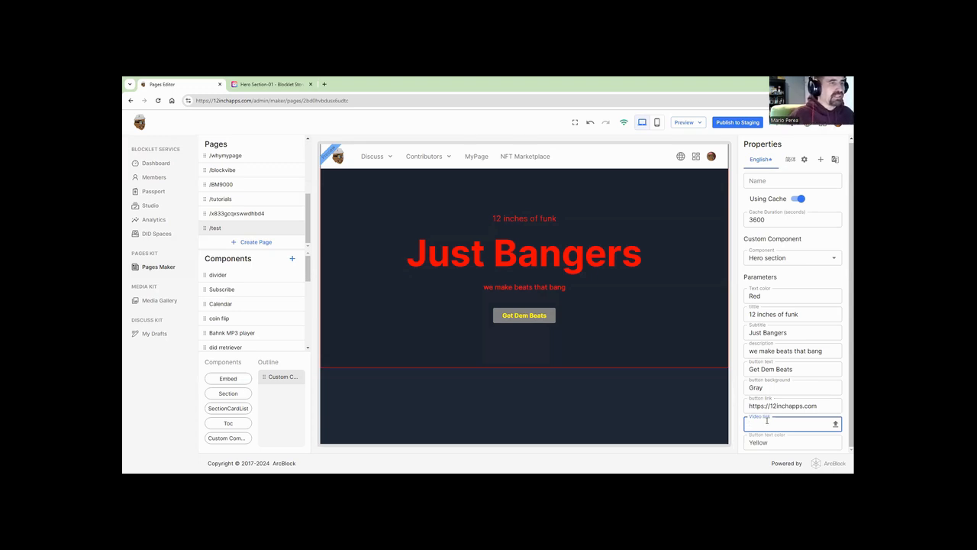
pyautogui.hotkey('ctrl', 'v')
pyautogui.press('Tab')
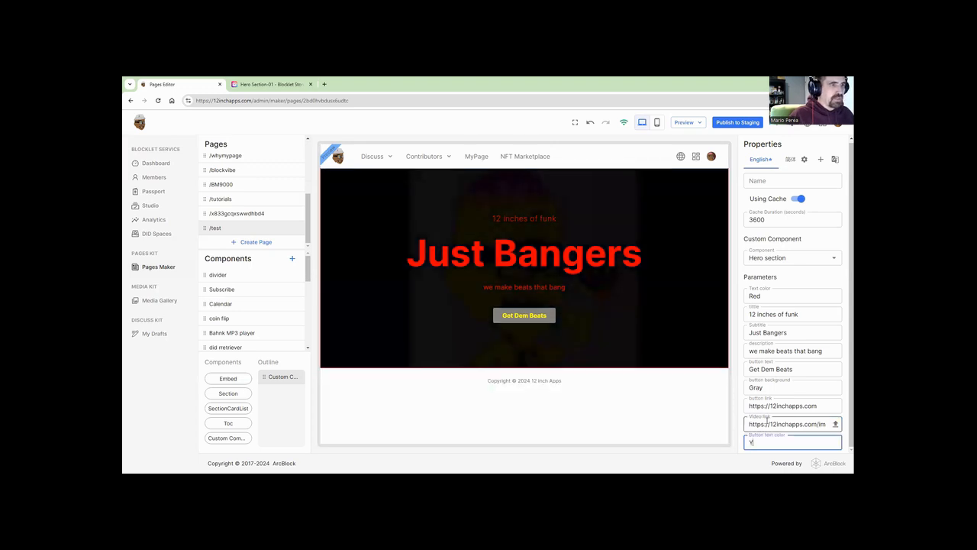
# Undo the recent button color edits and set the hero section's button background to Blue.
pyautogui.hotkey('ctrl', 'z')
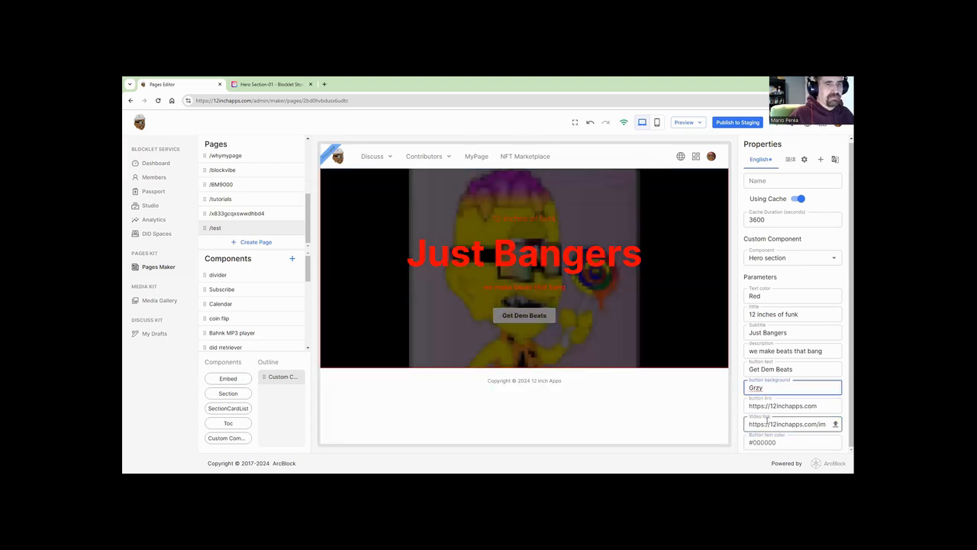
pyautogui.press('BackSpace')
pyautogui.press('BackSpace')
pyautogui.press('BackSpace')
pyautogui.press('BackSpace')
pyautogui.write('Blue')
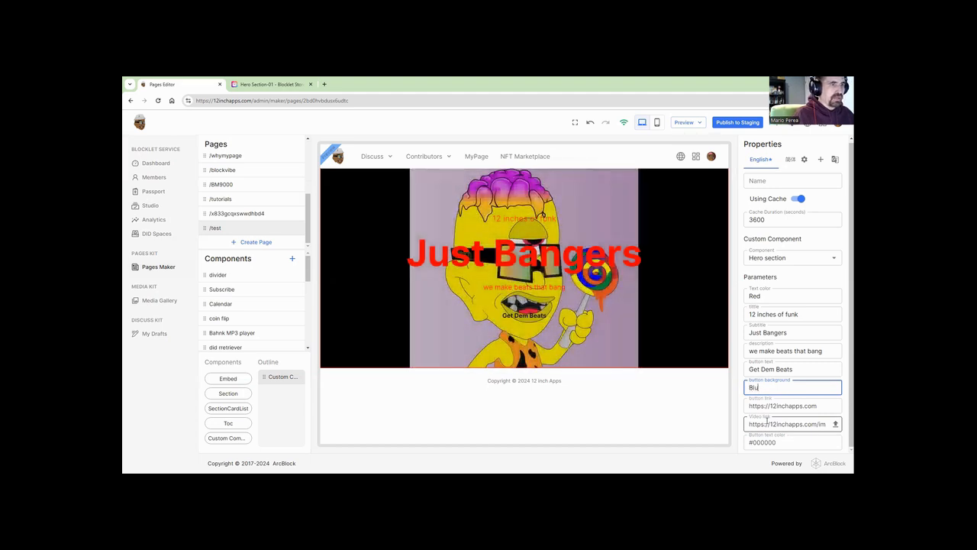
# Clear the hero section's video link and set the button text color to White.
pyautogui.tripleClick(790, 423)
pyautogui.press('BackSpace')
pyautogui.tripleClick(794, 440)
pyautogui.write('White')
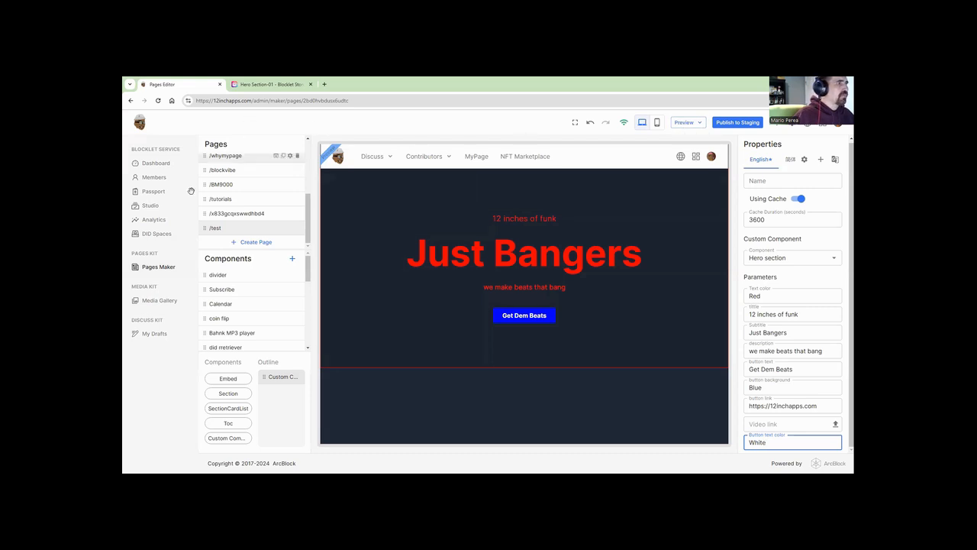
# Publish only the /test page to staging.
pyautogui.click(738, 123)
pyautogui.scroll(-3, 424, 343)
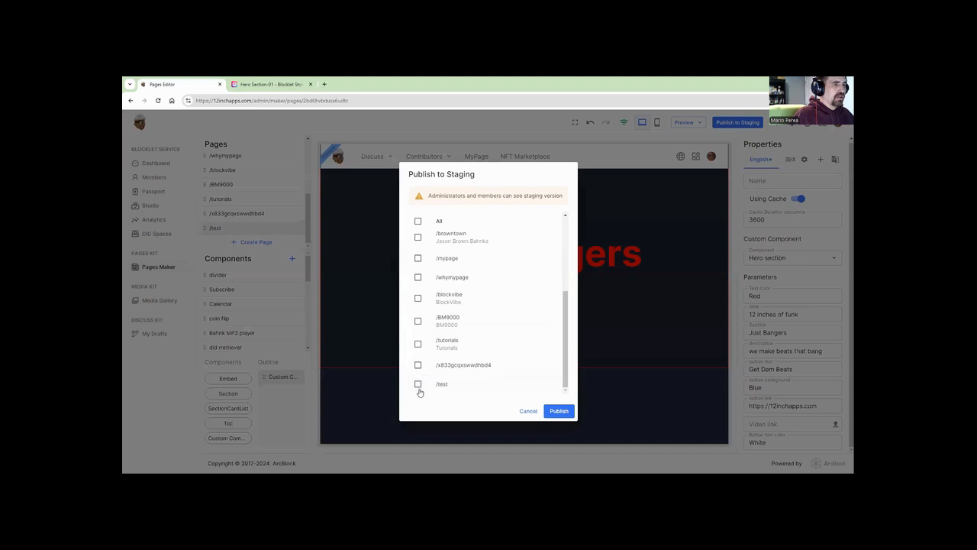
pyautogui.scroll(5, 426, 241)
pyautogui.scroll(-5, 426, 305)
pyautogui.click(418, 383)
pyautogui.click(545, 413)
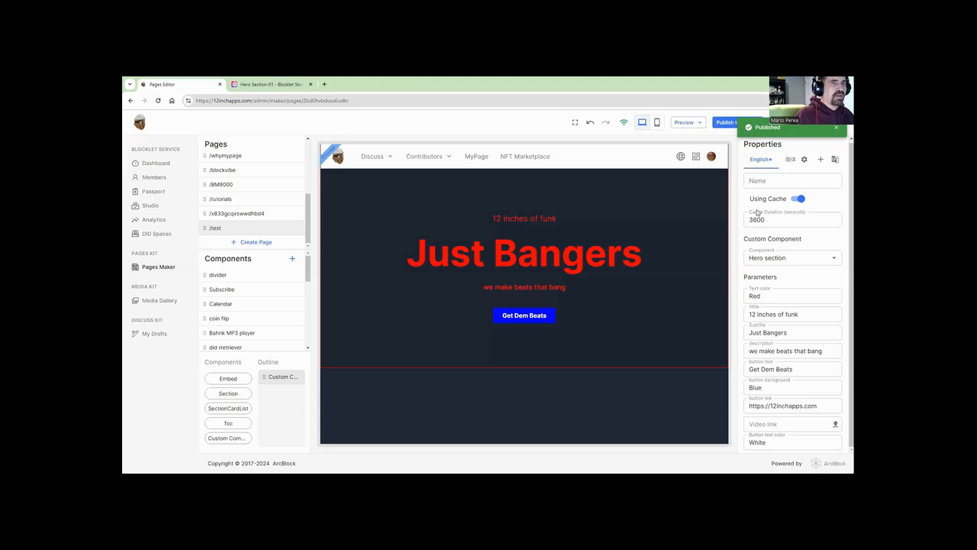
# Open the staging preview of the /test page and publish that page to production from there.
pyautogui.click(685, 122)
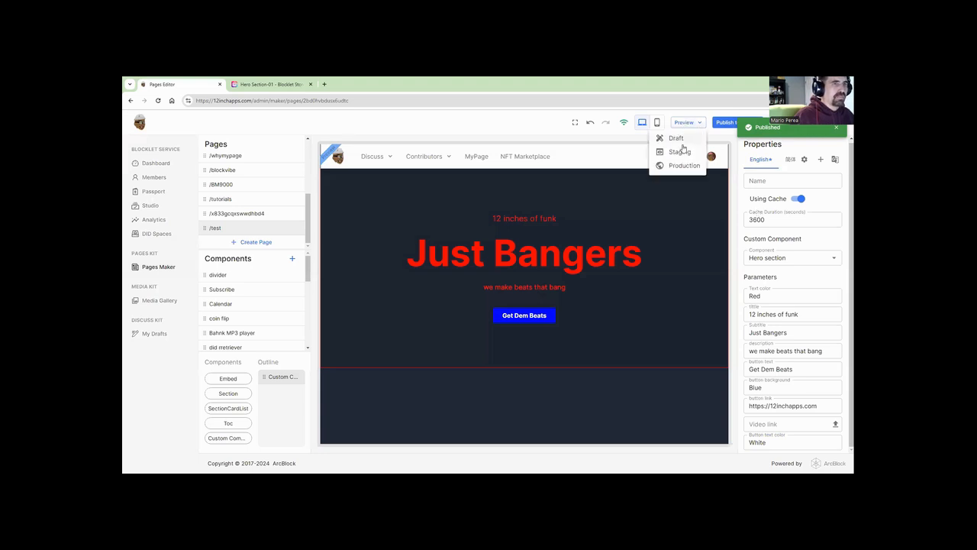
pyautogui.click(680, 152)
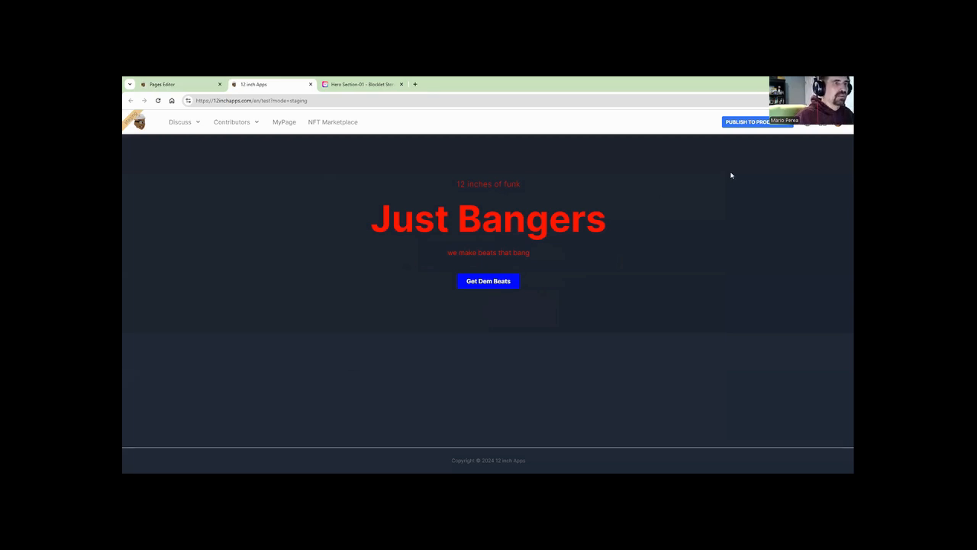
pyautogui.click(759, 122)
pyautogui.scroll(-3, 471, 374)
pyautogui.click(441, 384)
pyautogui.click(522, 415)
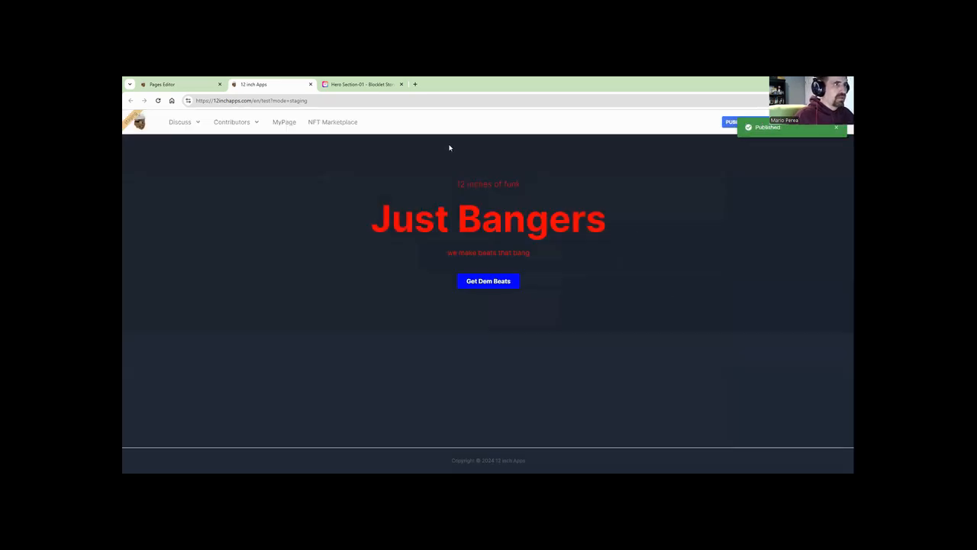
pyautogui.moveTo(307, 100); pyautogui.dragTo(269, 100)
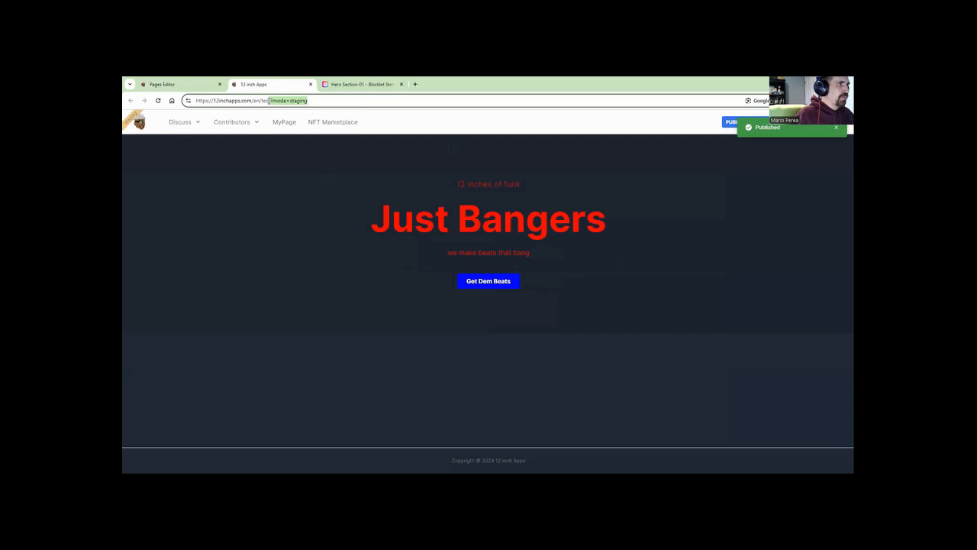
pyautogui.press('BackSpace')
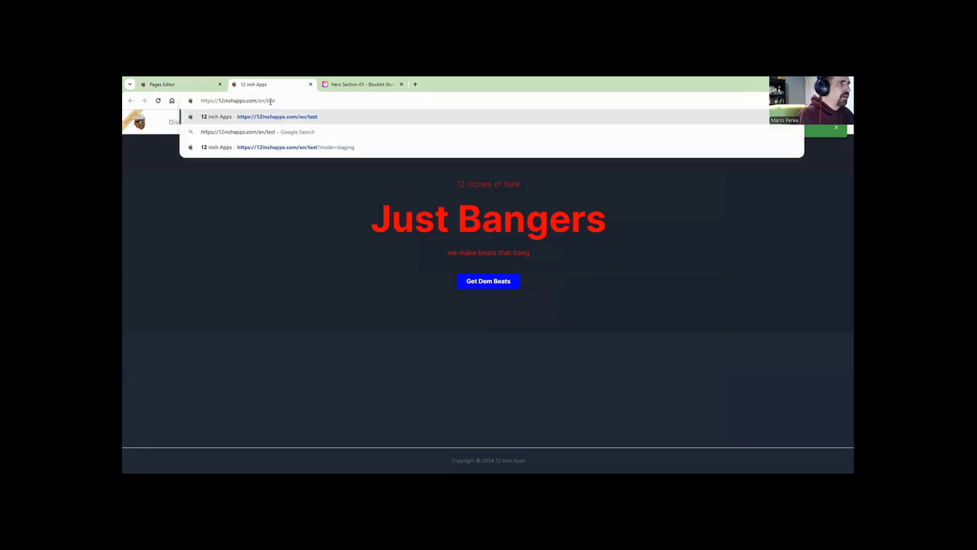
pyautogui.hotkey('ctrl', 'a')
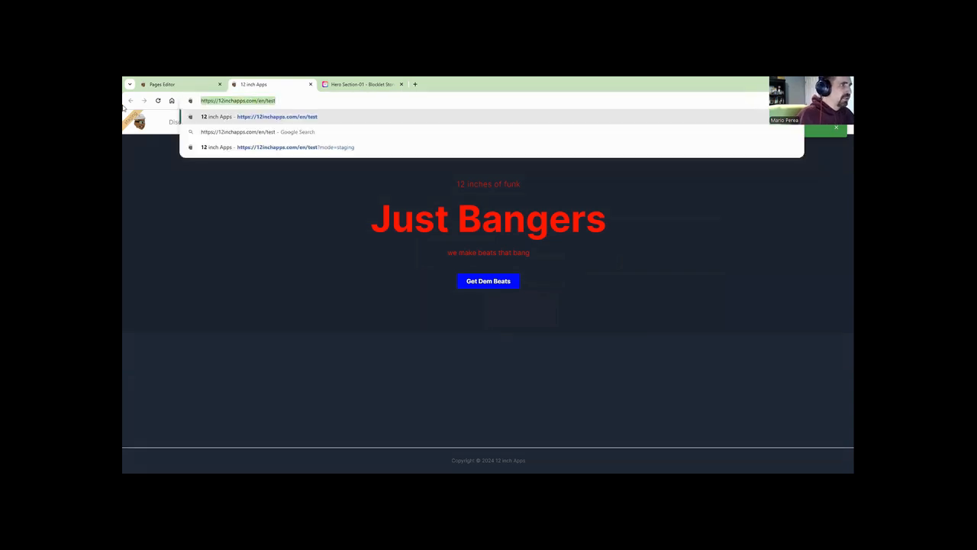
pyautogui.hotkey('ctrl', 'c')
pyautogui.hotkey('ctrl', 'Tab')
pyautogui.click(233, 100)
pyautogui.hotkey('ctrl', 'v')
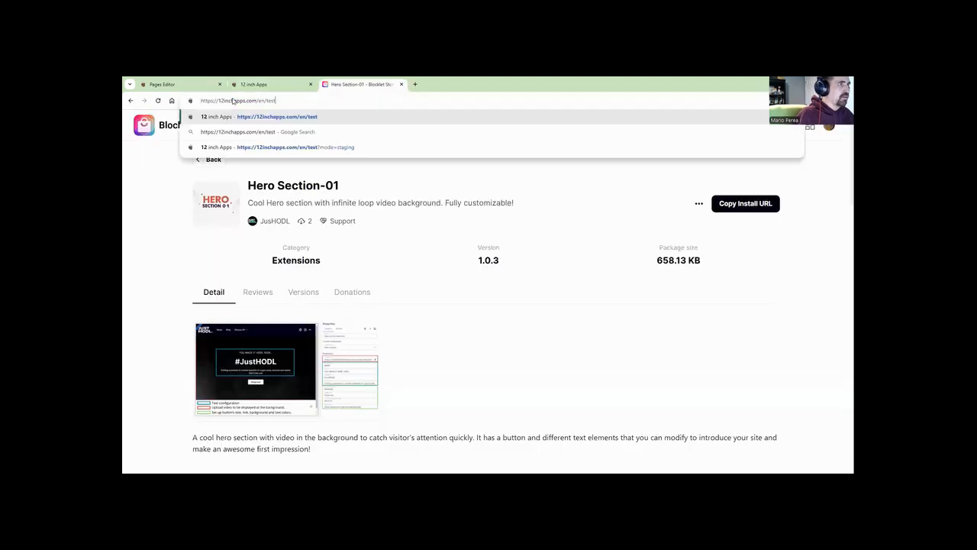
pyautogui.press('Return')
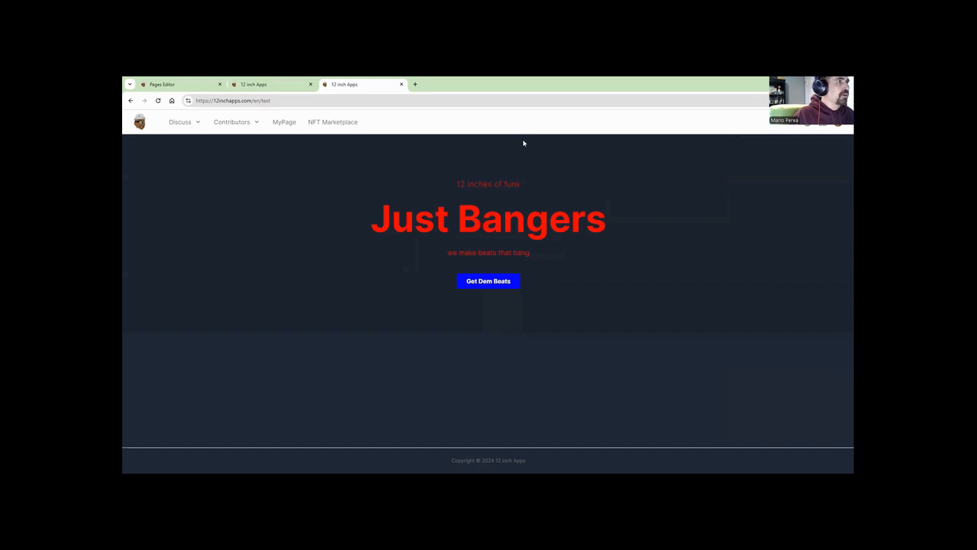
# Open the Blocklet Store's developer page and look through the My Blocklets list.
pyautogui.click(302, 101)
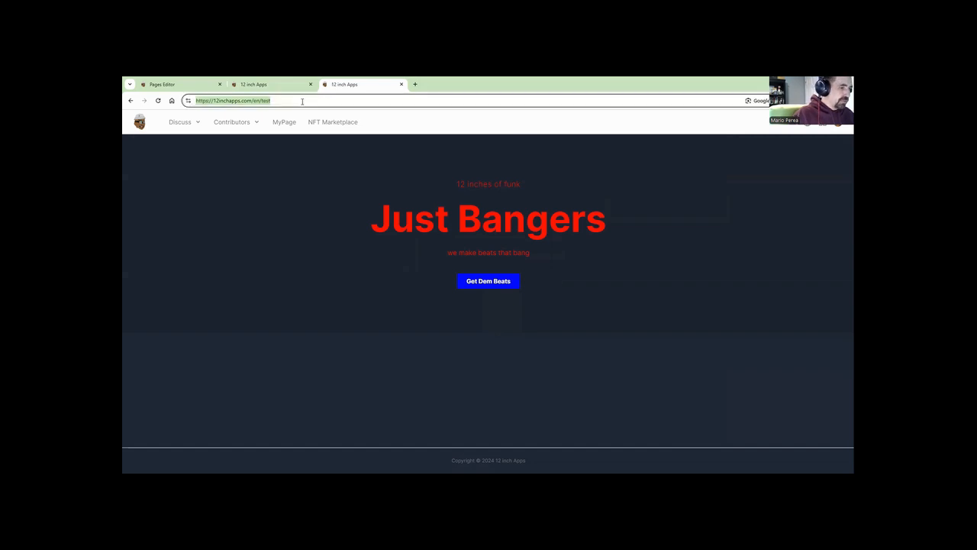
pyautogui.write('block')
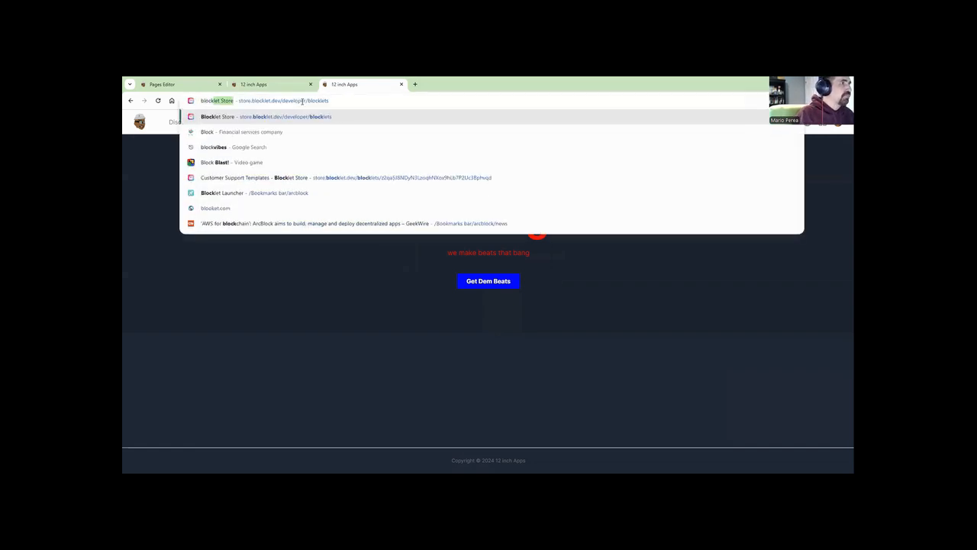
pyautogui.press('Return')
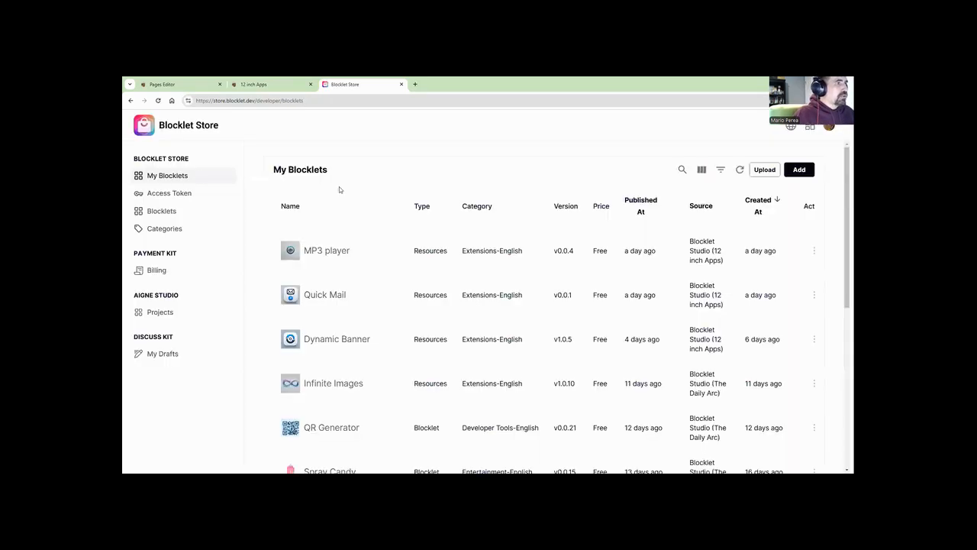
pyautogui.scroll(-5, 325, 217)
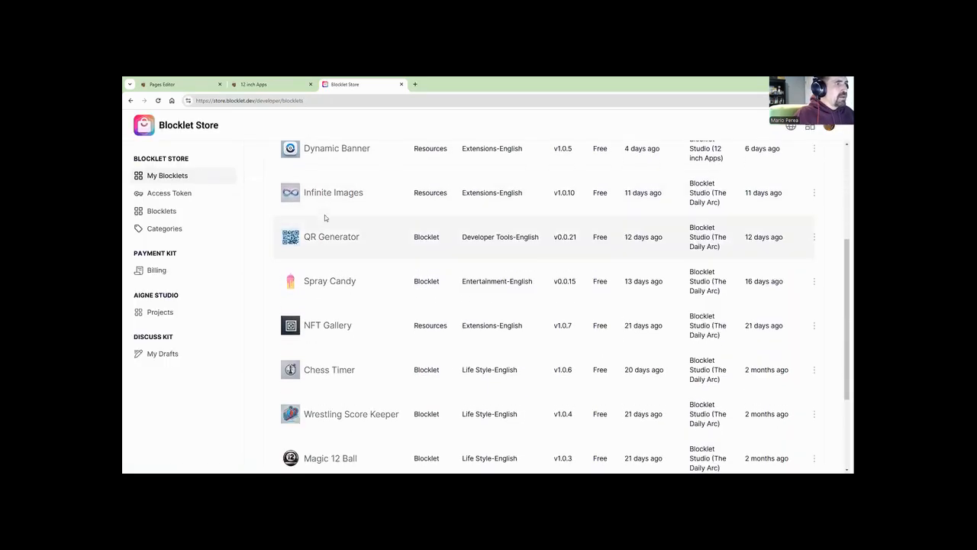
pyautogui.scroll(5, 325, 218)
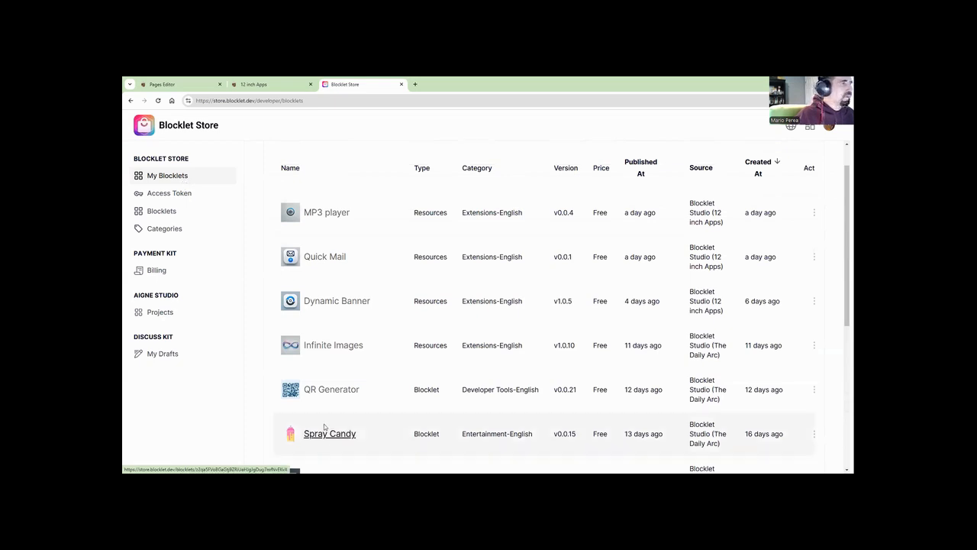
# Open the Blocklet Store's Explore page and browse the All category's blocklets down to the BM9000 entry.
pyautogui.click(171, 127)
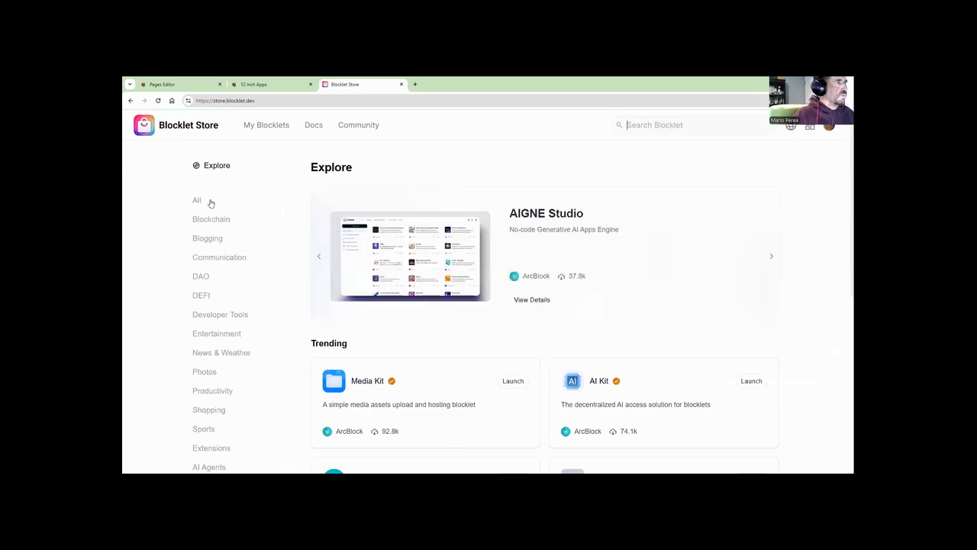
pyautogui.click(196, 200)
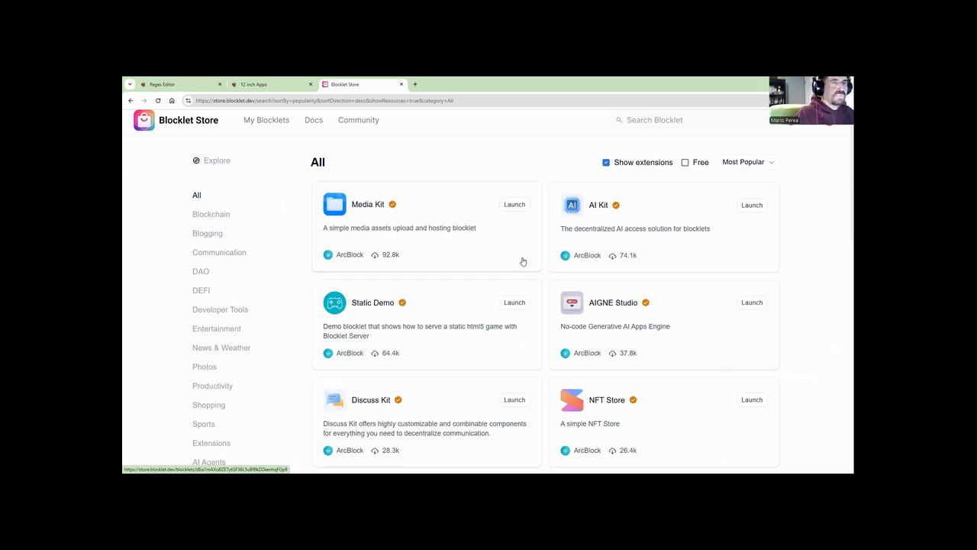
pyautogui.scroll(-15, 523, 261)
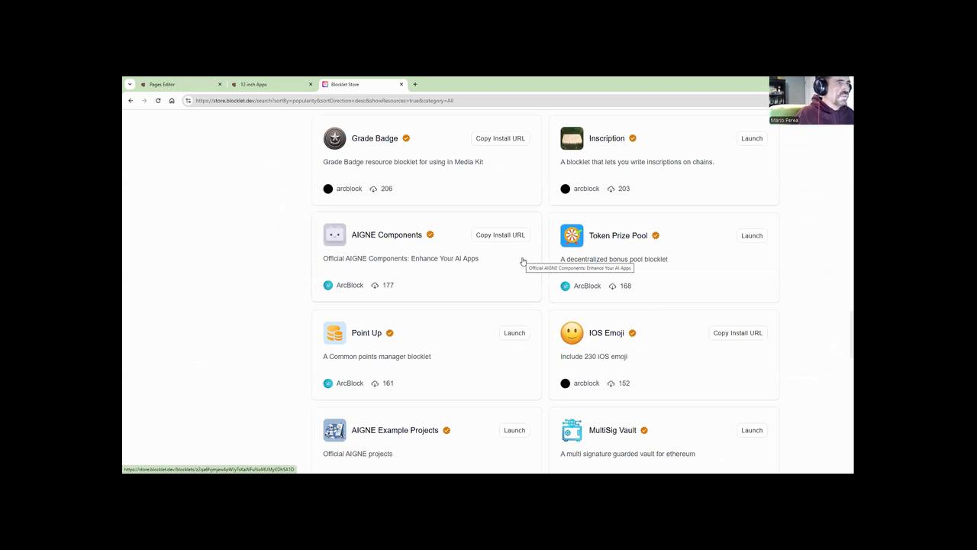
pyautogui.scroll(-10, 383, 242)
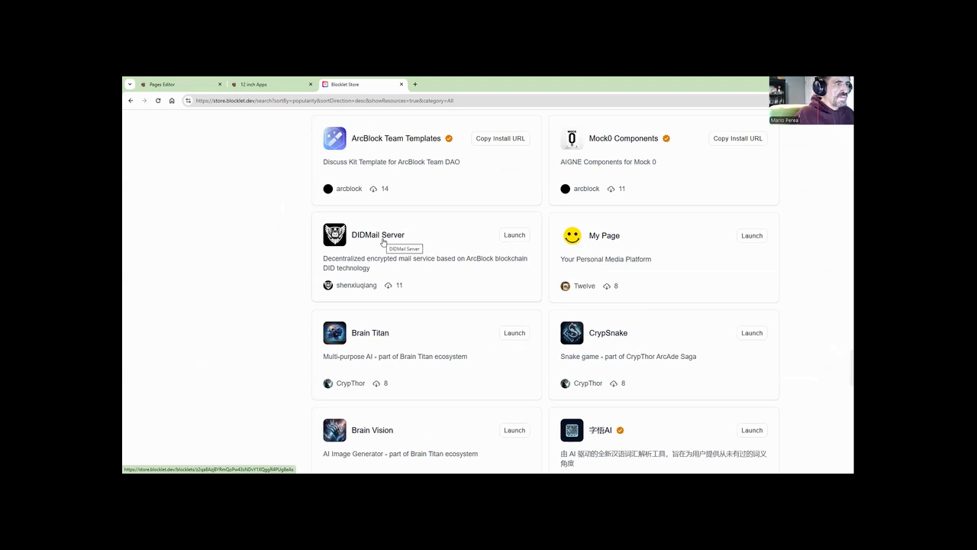
pyautogui.scroll(-10, 383, 242)
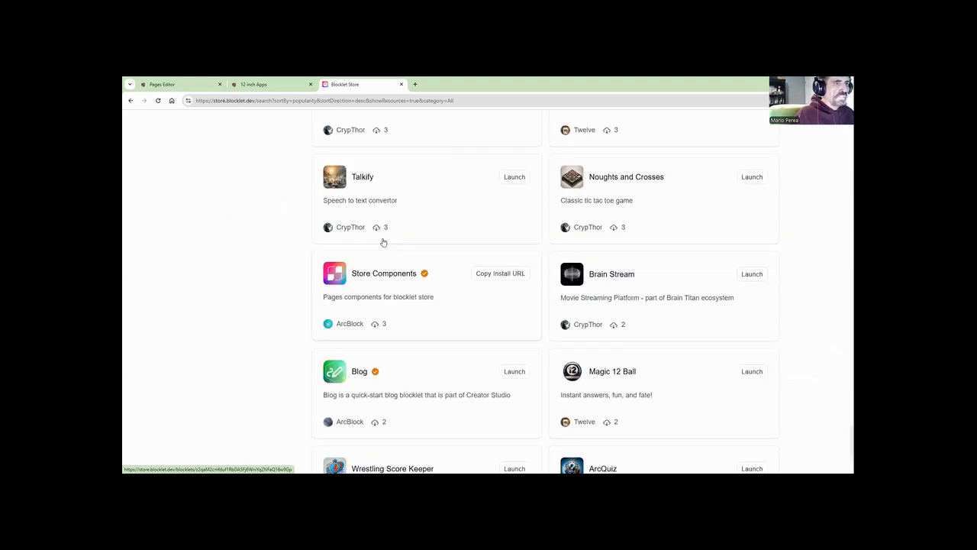
pyautogui.scroll(2, 383, 242)
pyautogui.scroll(-2, 559, 252)
pyautogui.scroll(-2, 559, 256)
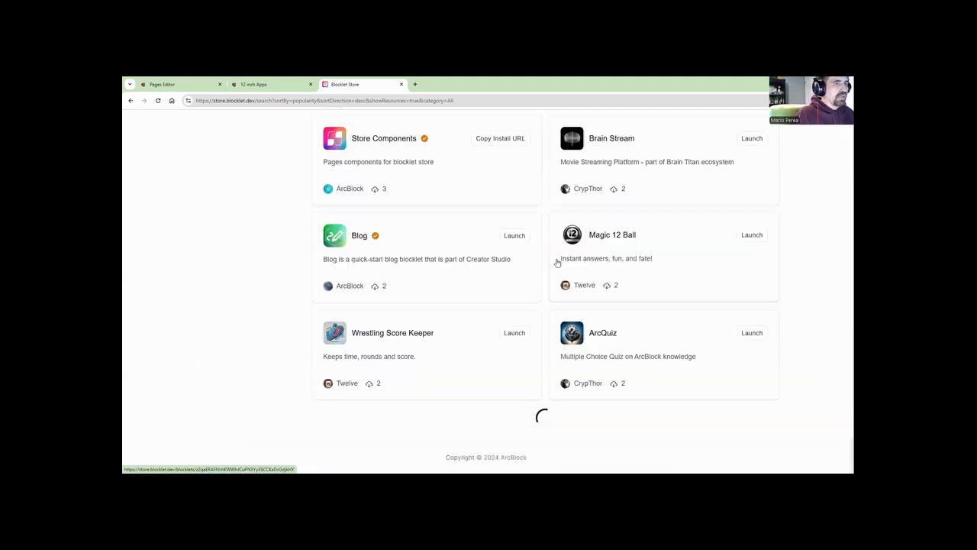
pyautogui.scroll(-1, 559, 270)
pyautogui.scroll(-3, 559, 275)
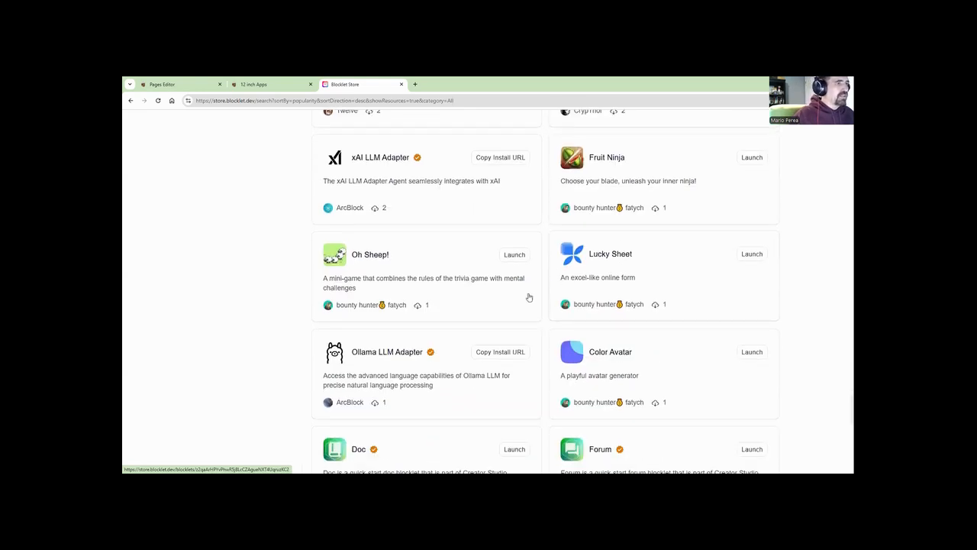
pyautogui.scroll(-5, 377, 340)
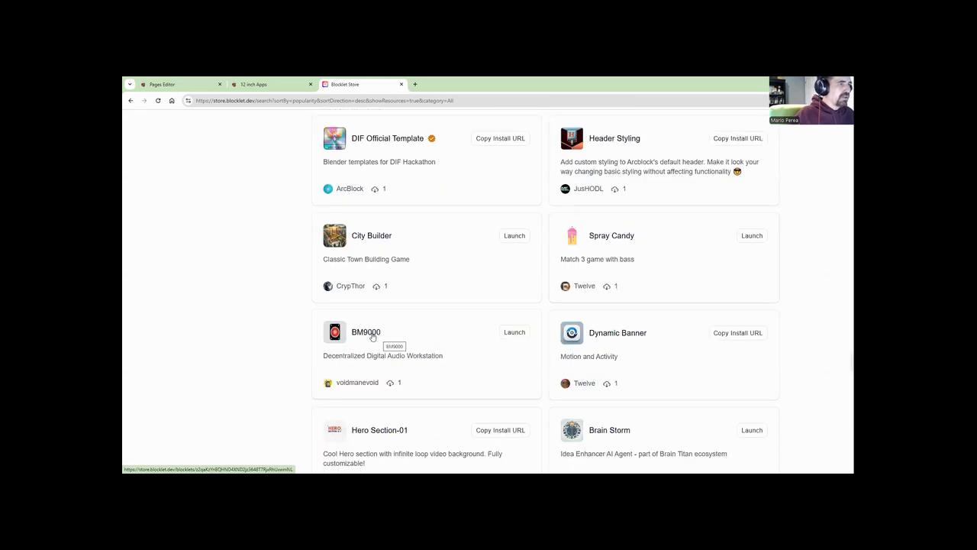
# Open the BM9000 blocklet's page and post the review comment "BM9000...we are all the way up!!".
pyautogui.click(372, 333)
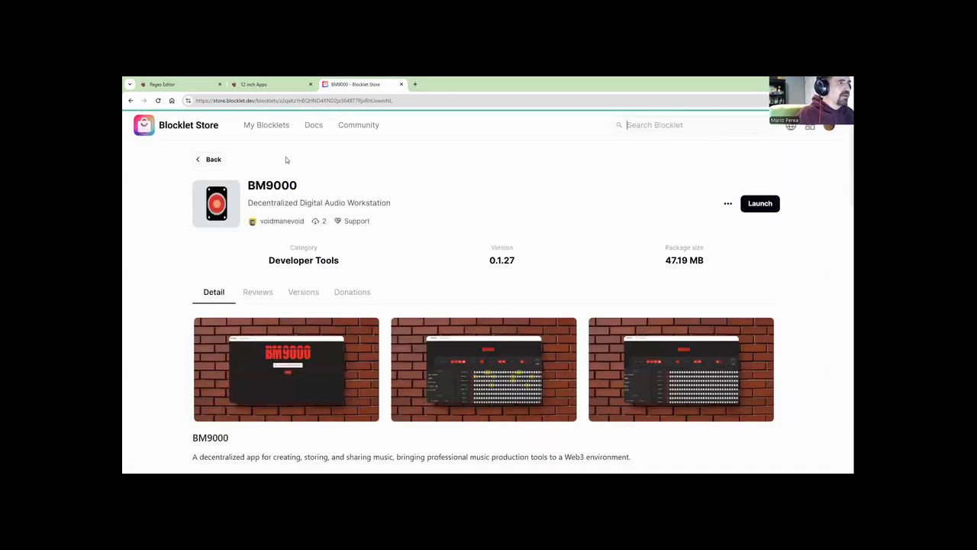
pyautogui.click(263, 293)
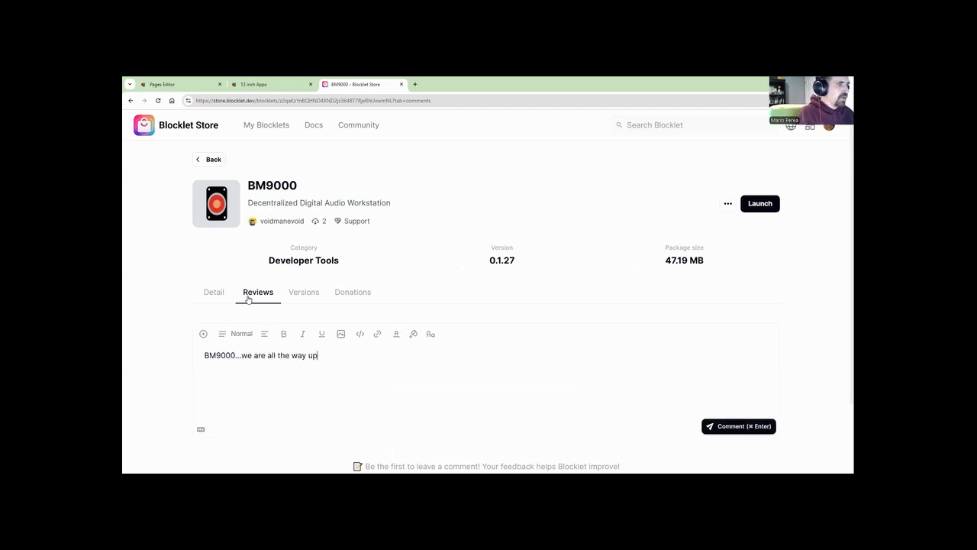
pyautogui.click(720, 432)
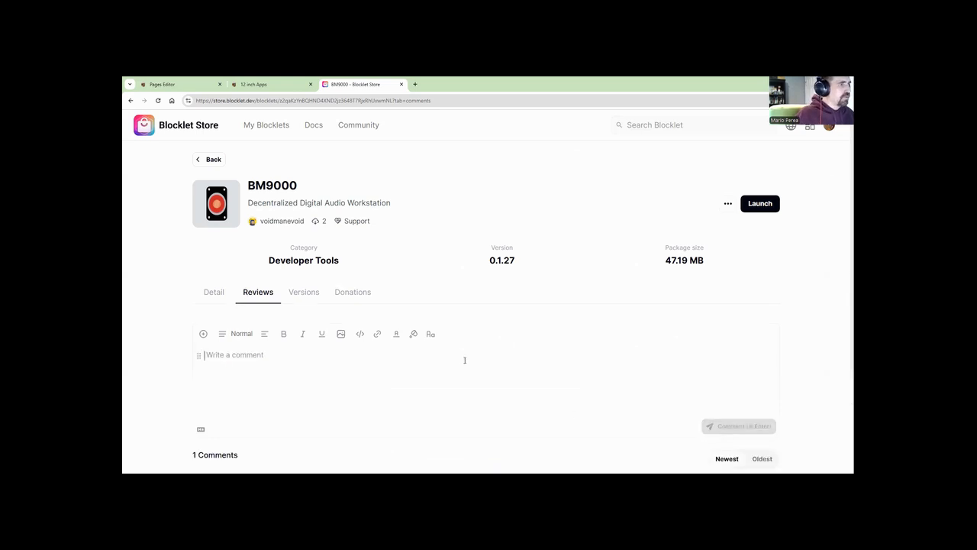
pyautogui.scroll(-2, 281, 309)
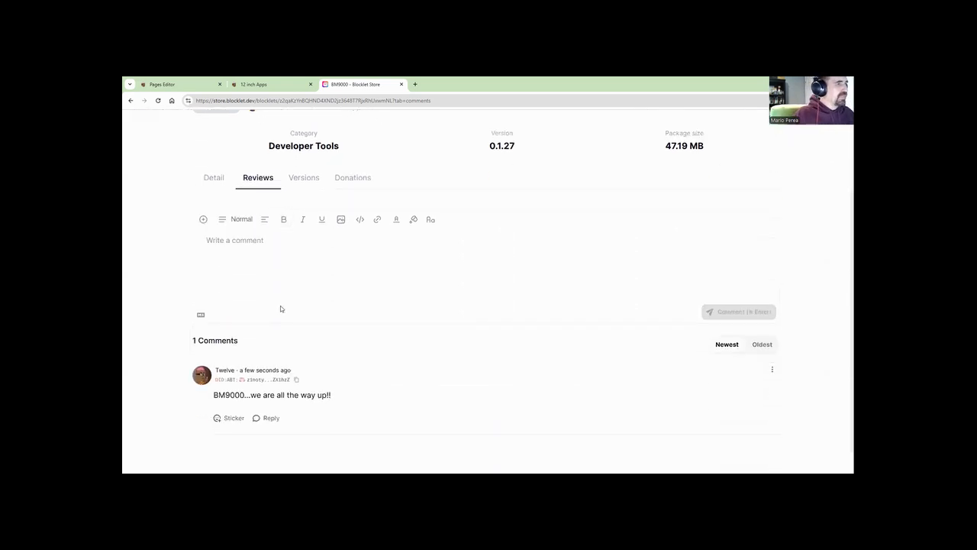
pyautogui.scroll(2, 281, 309)
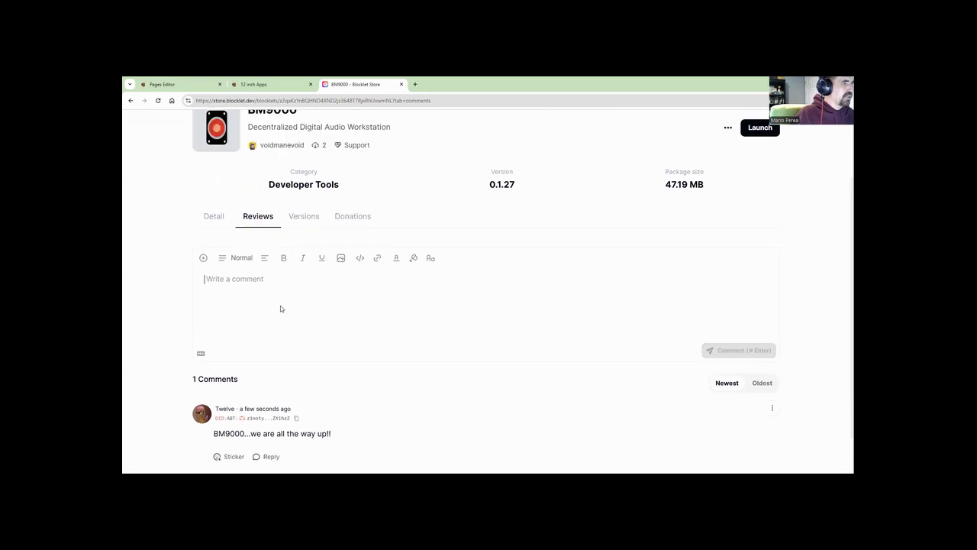
# Go from the Pages Editor to the 12 Inch Apps homepage, check its BM9000 link, close that site and view the homepage's lower part.
pyautogui.click(167, 84)
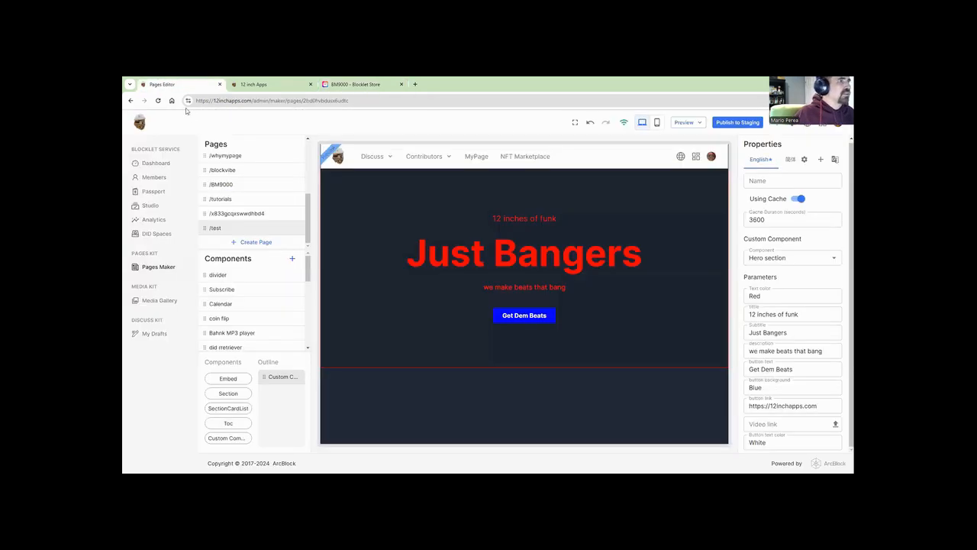
pyautogui.click(138, 123)
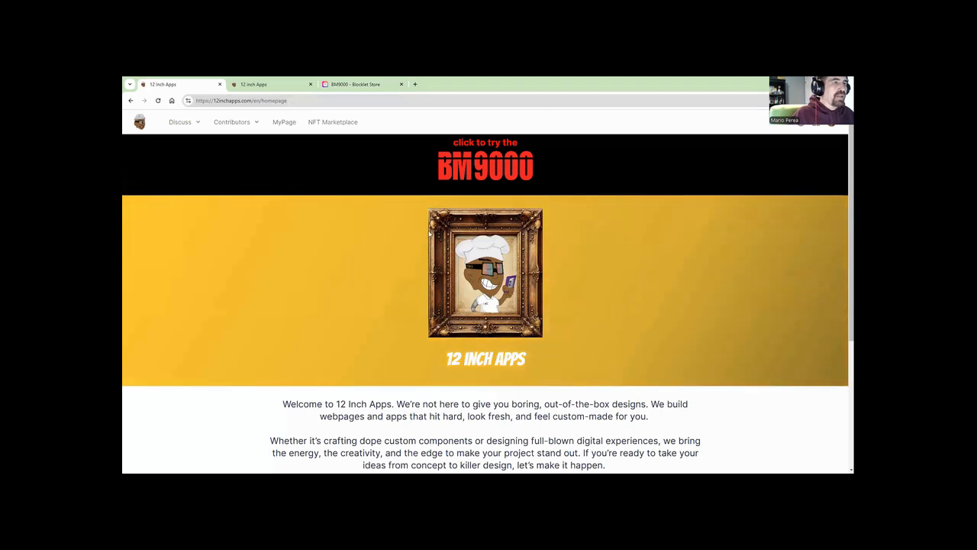
pyautogui.click(503, 171)
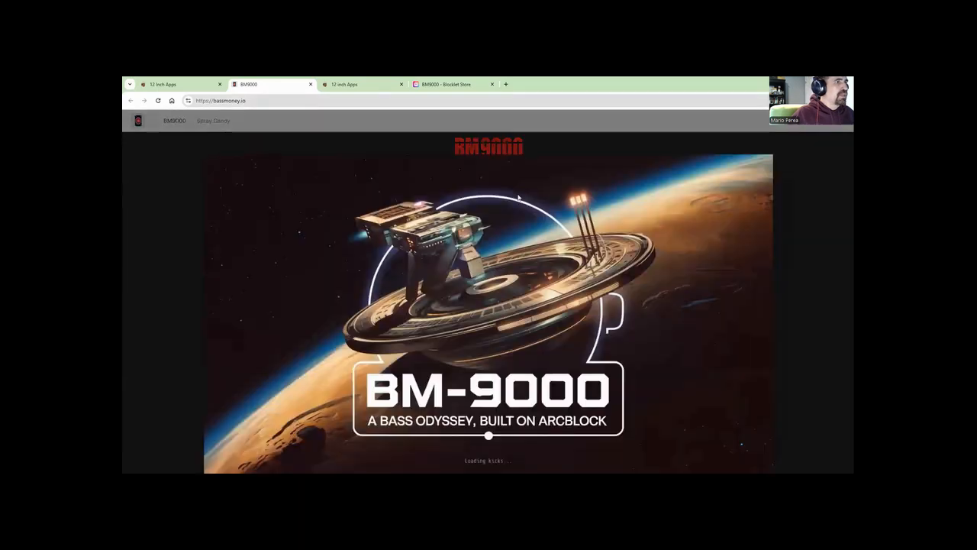
pyautogui.click(310, 84)
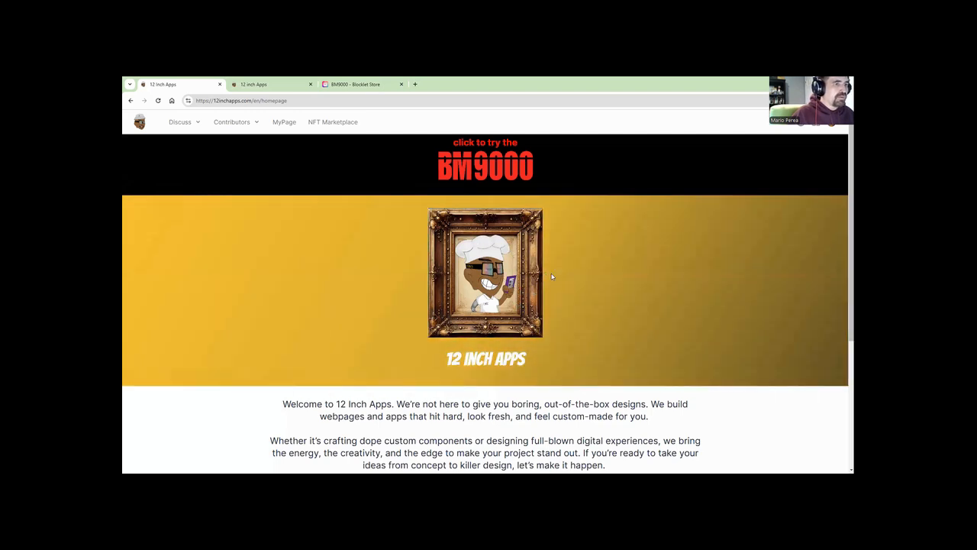
pyautogui.scroll(-3, 549, 282)
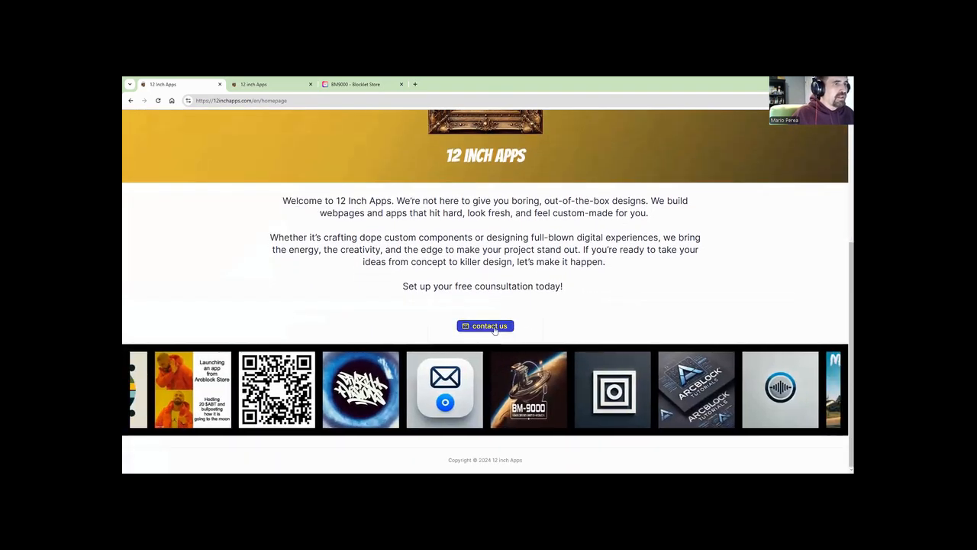